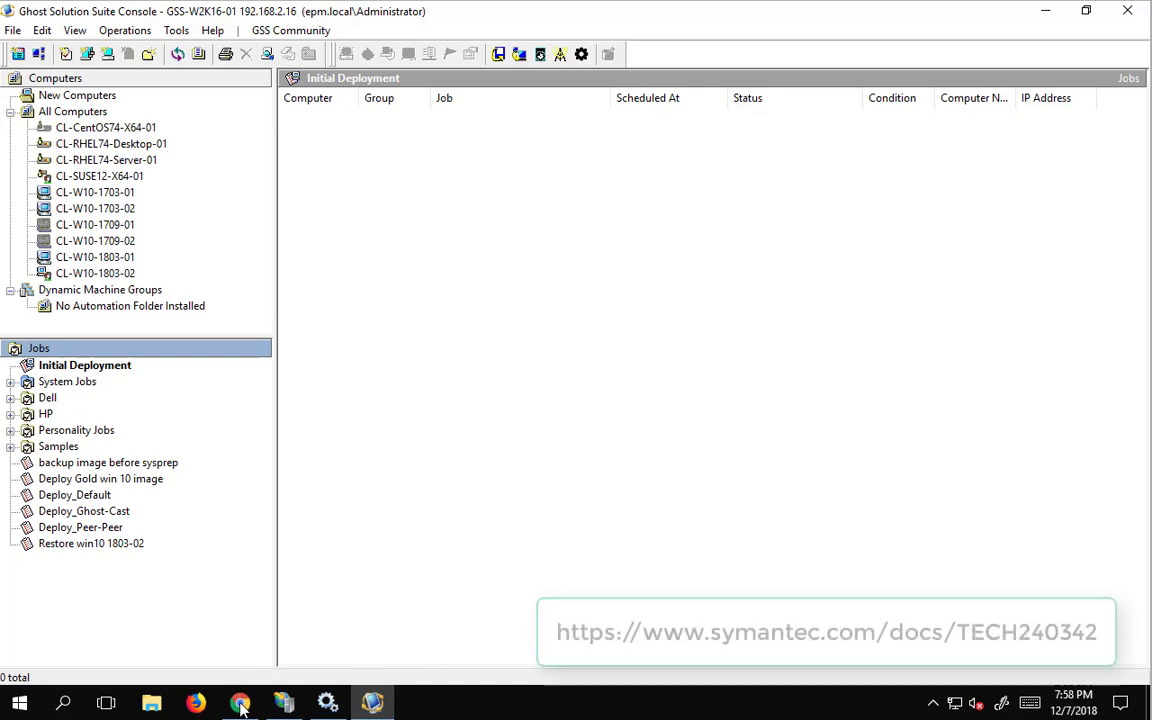
Switch to Chrome and review the boot menu timeout commands in the Solution section of Symantec article TECH240342
click(240, 705)
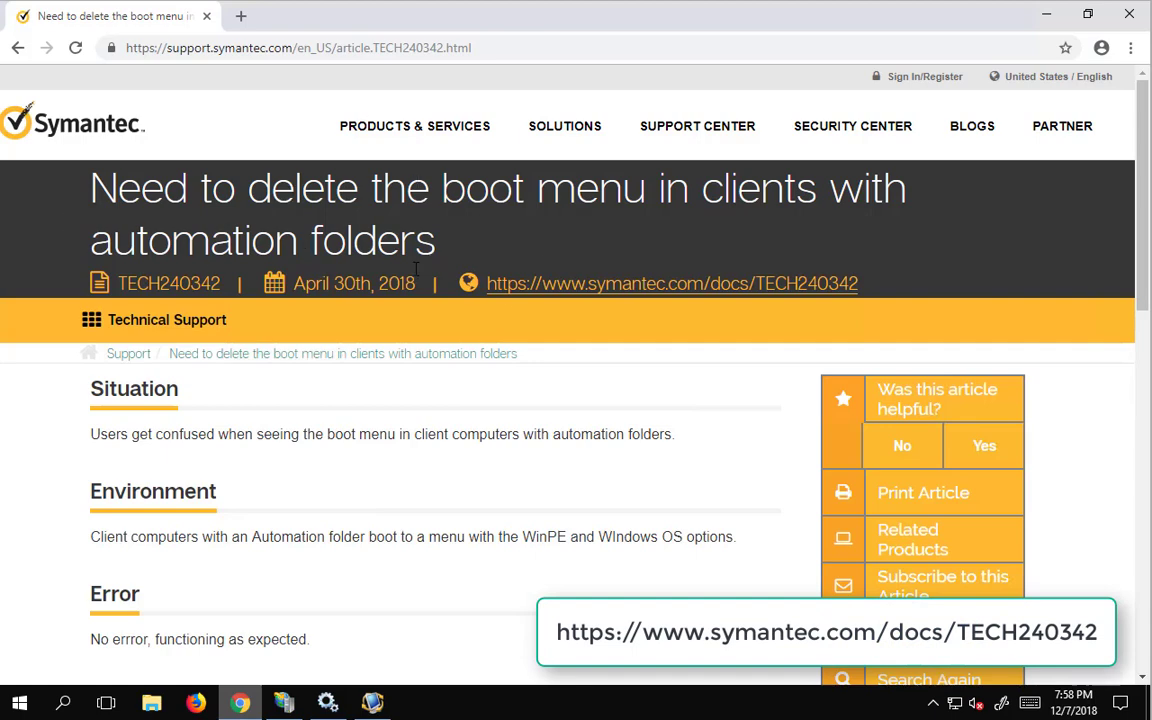
scroll(360, 352, down, 5)
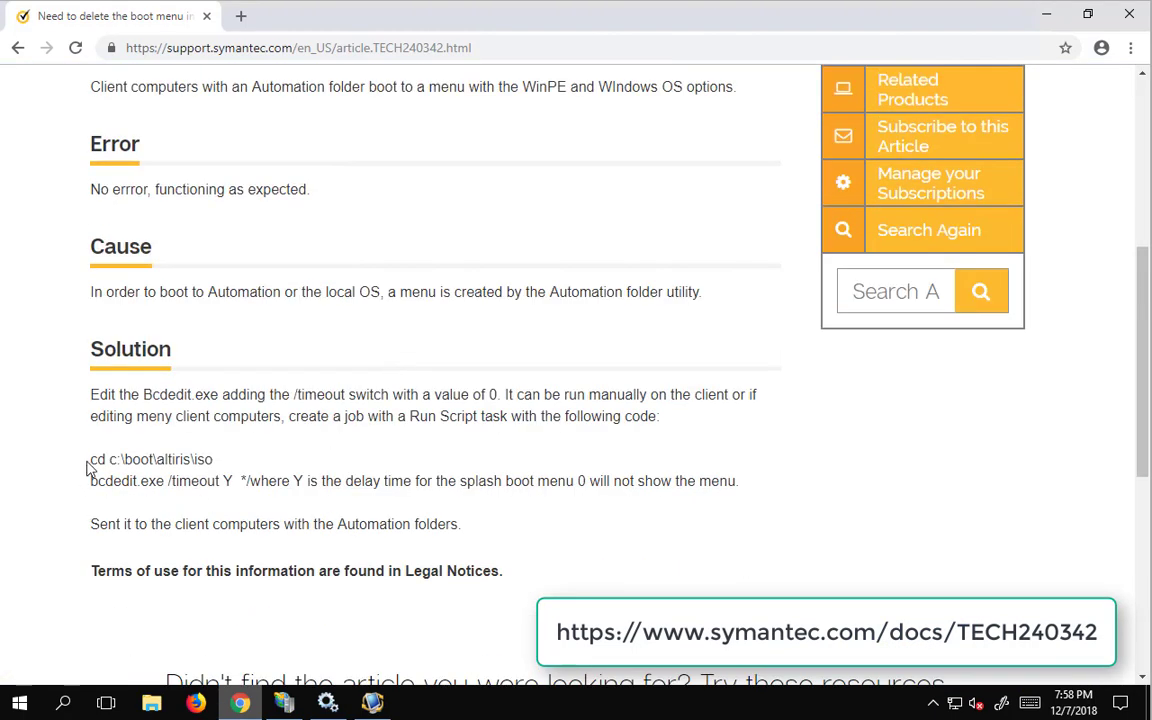
drag(89, 459, 233, 483)
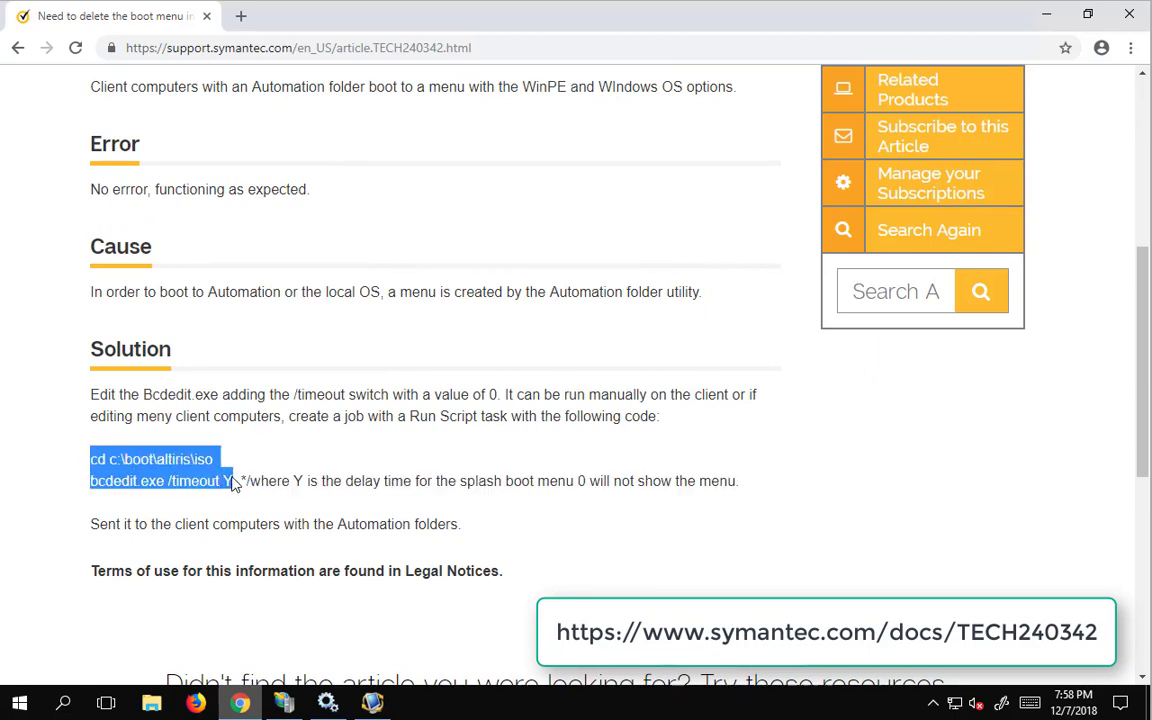
click(1045, 14)
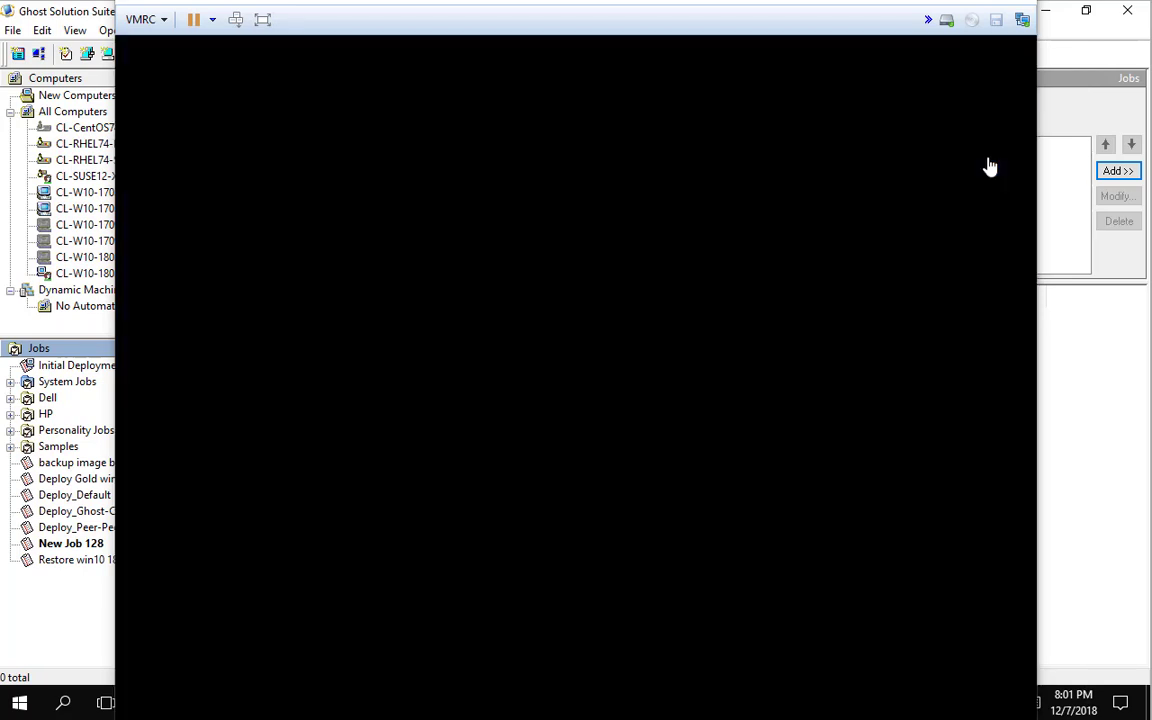
Create a new job named "Run Script boot time" in the Ghost Solution Suite Console
click(1075, 399)
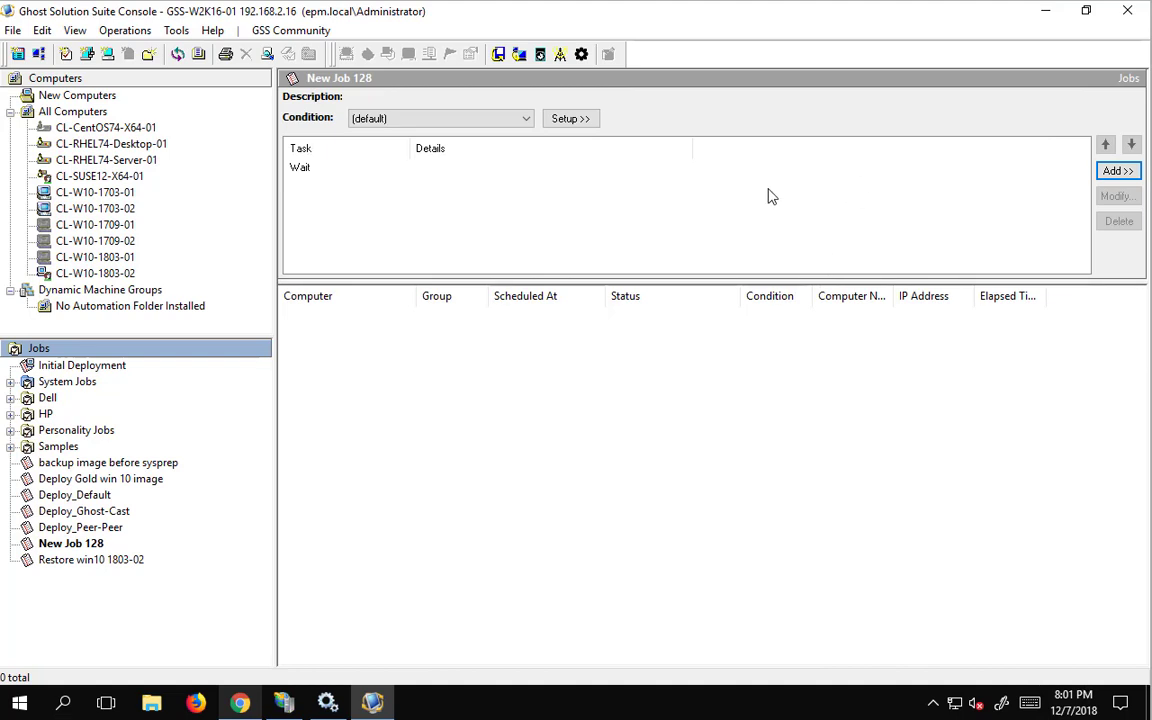
right_click(105, 595)
click(183, 352)
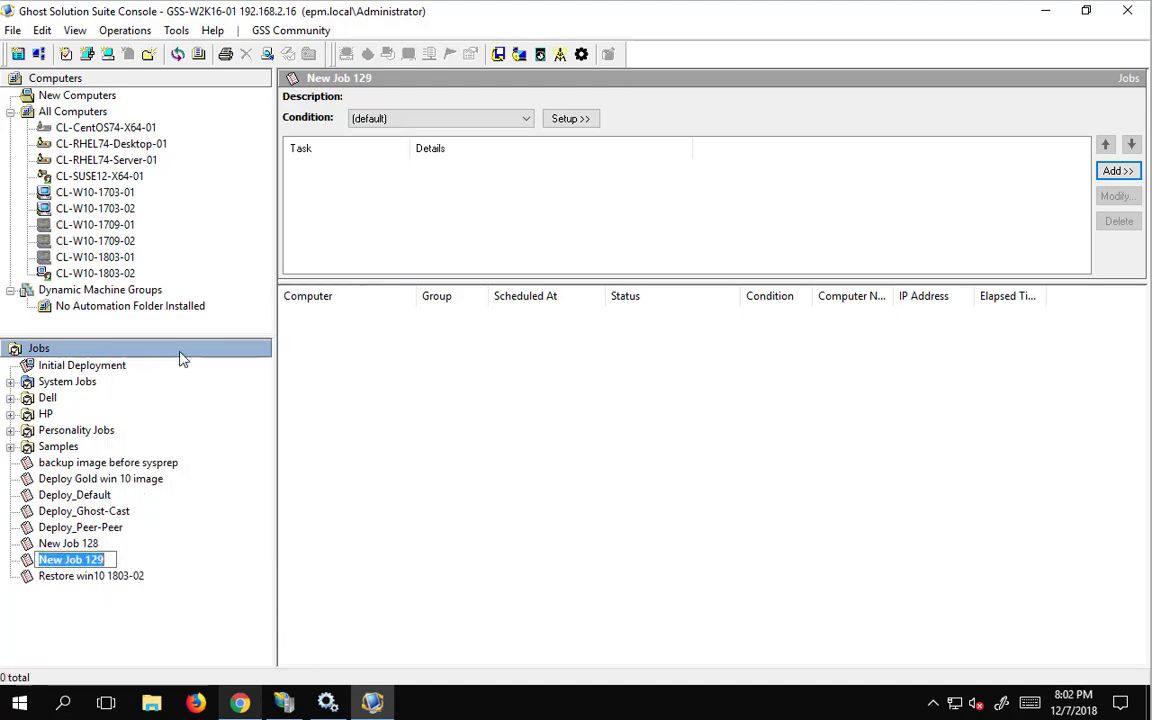
text(R)
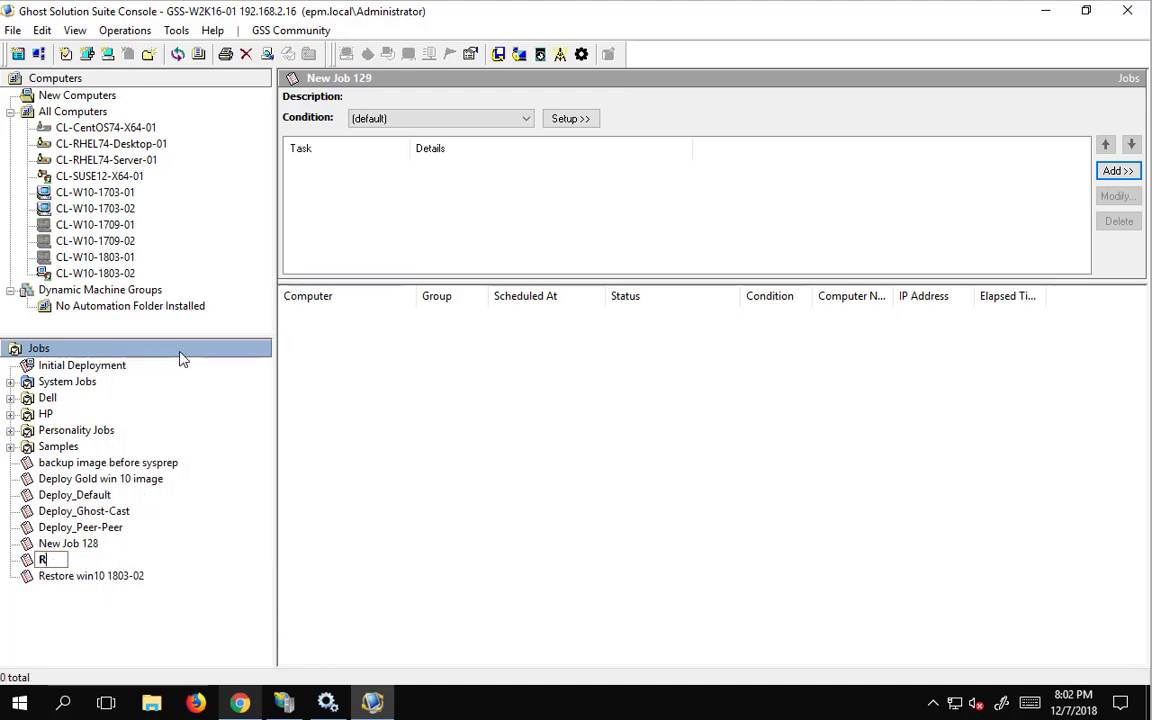
text(un Script)
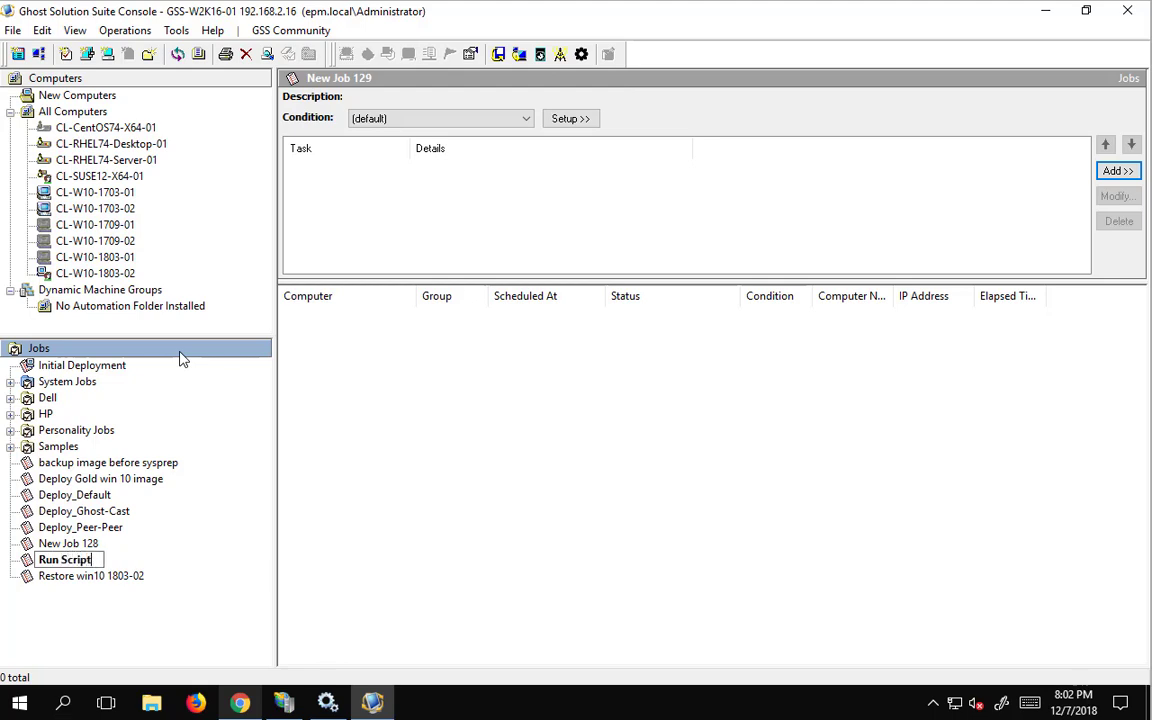
text( boot time)
key(Return)
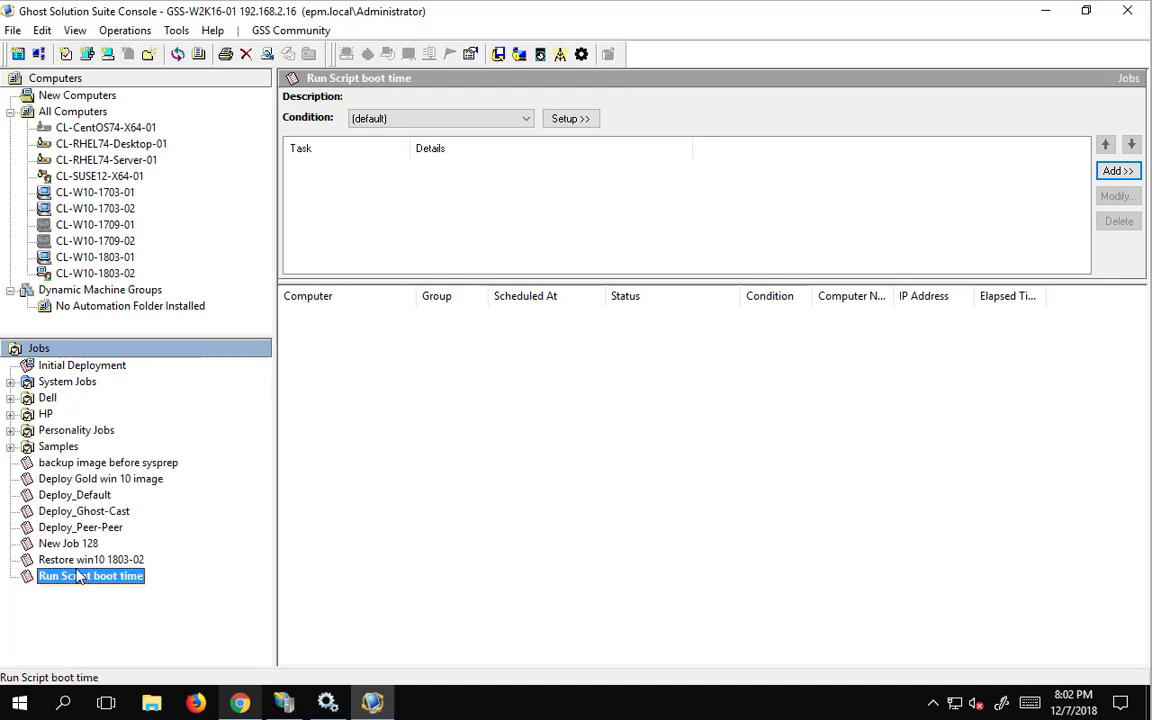
Add a Run Script task to the job and copy the cd and bcdedit.exe commands from the Symantec article in Chrome
click(1118, 171)
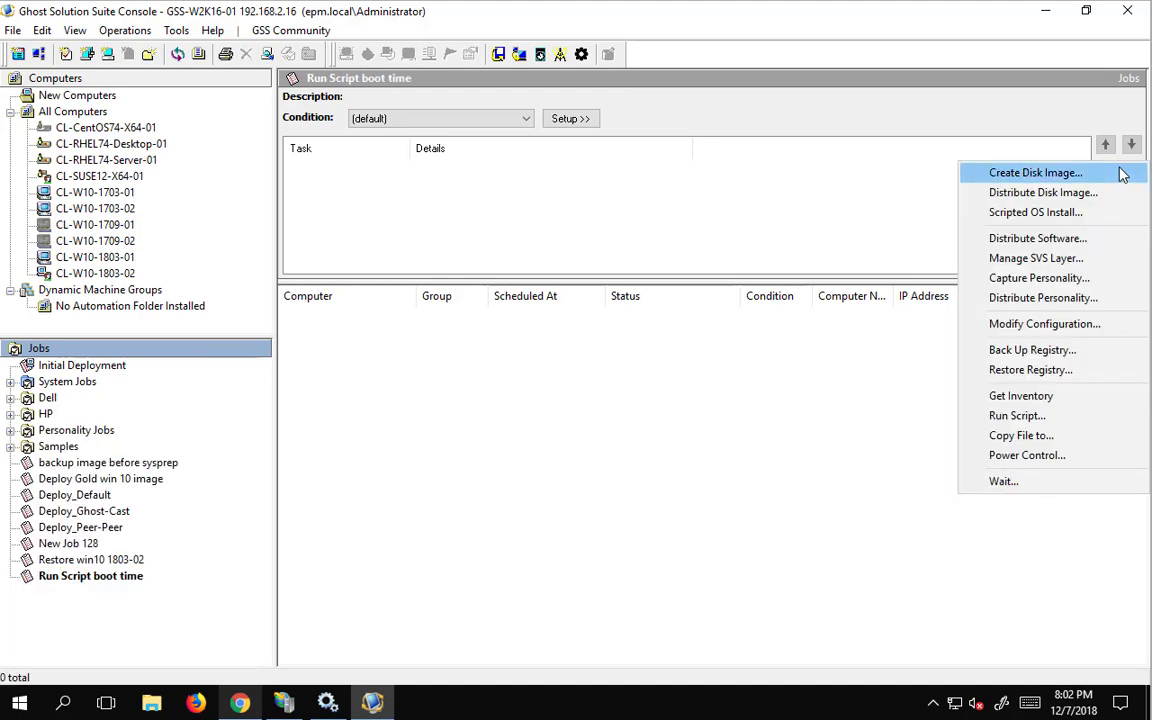
click(1086, 416)
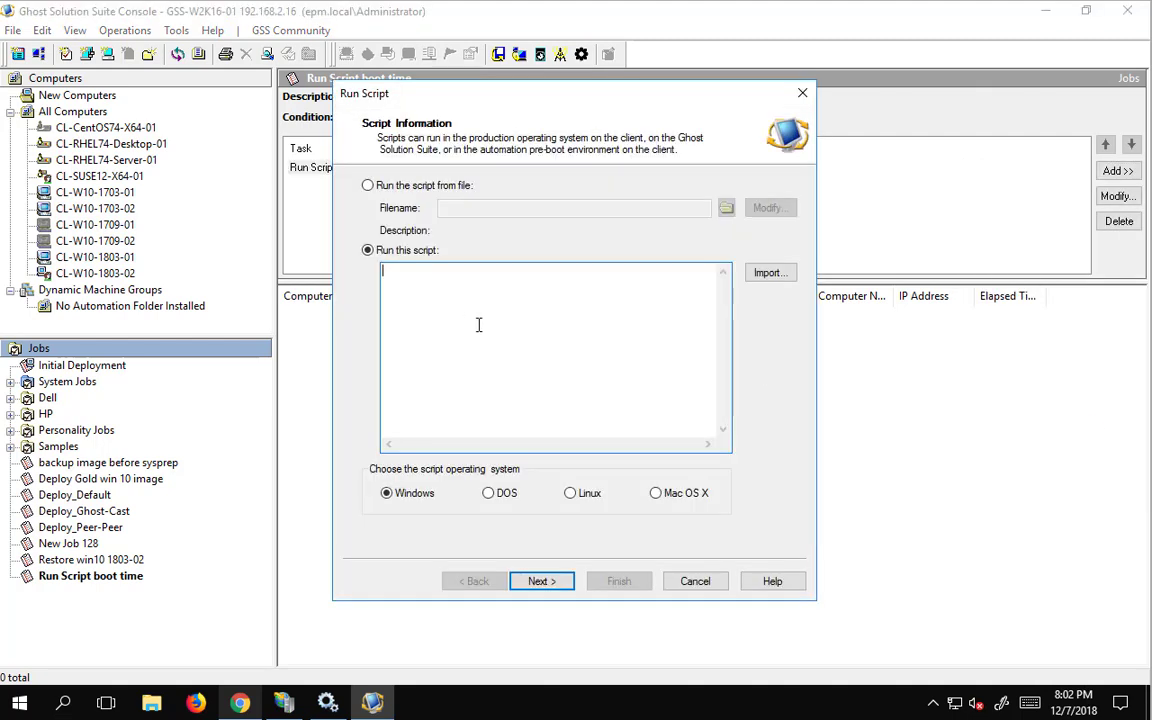
click(231, 705)
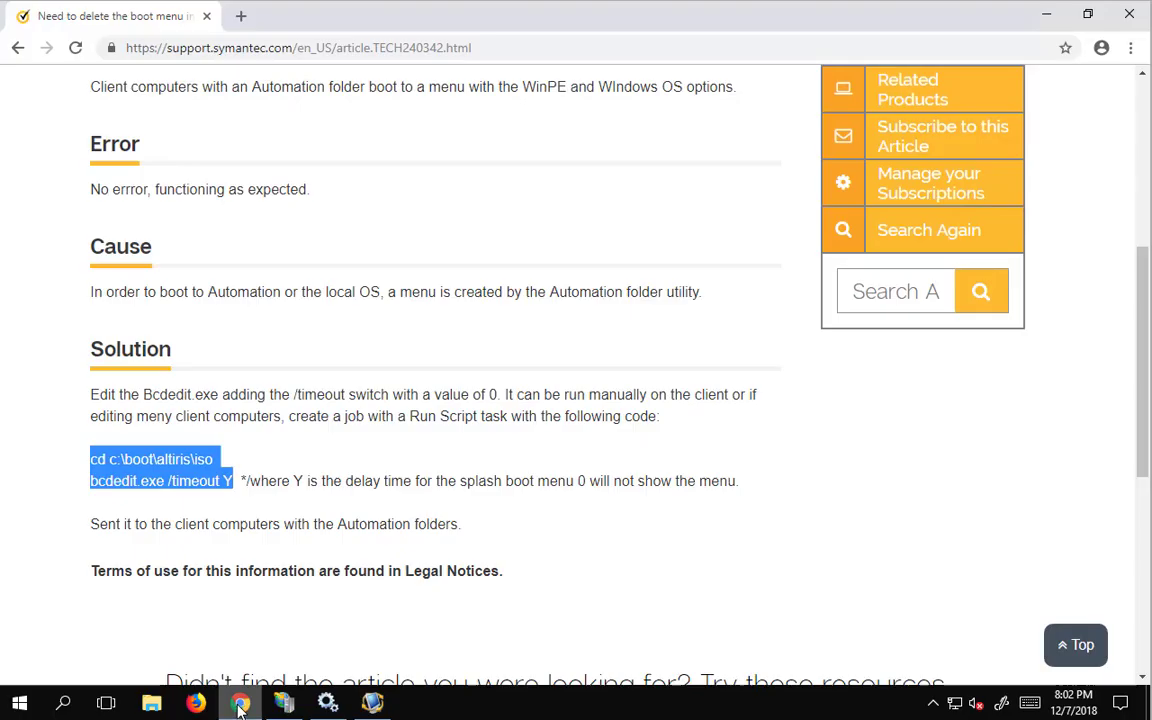
click(93, 462)
drag(92, 462, 212, 484)
key(ctrl+c)
right_click(222, 486)
click(250, 496)
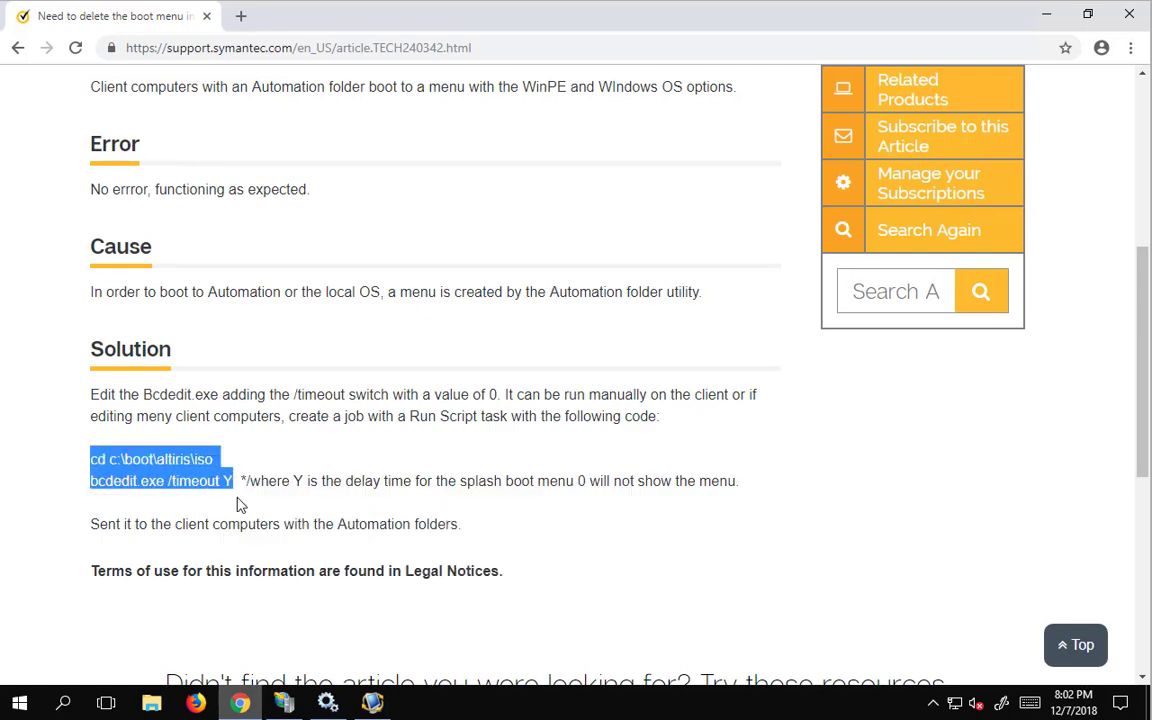
Back in the Ghost console, paste the copied commands as the embedded script and set the bcdedit.exe /timeout value to 5
click(1050, 24)
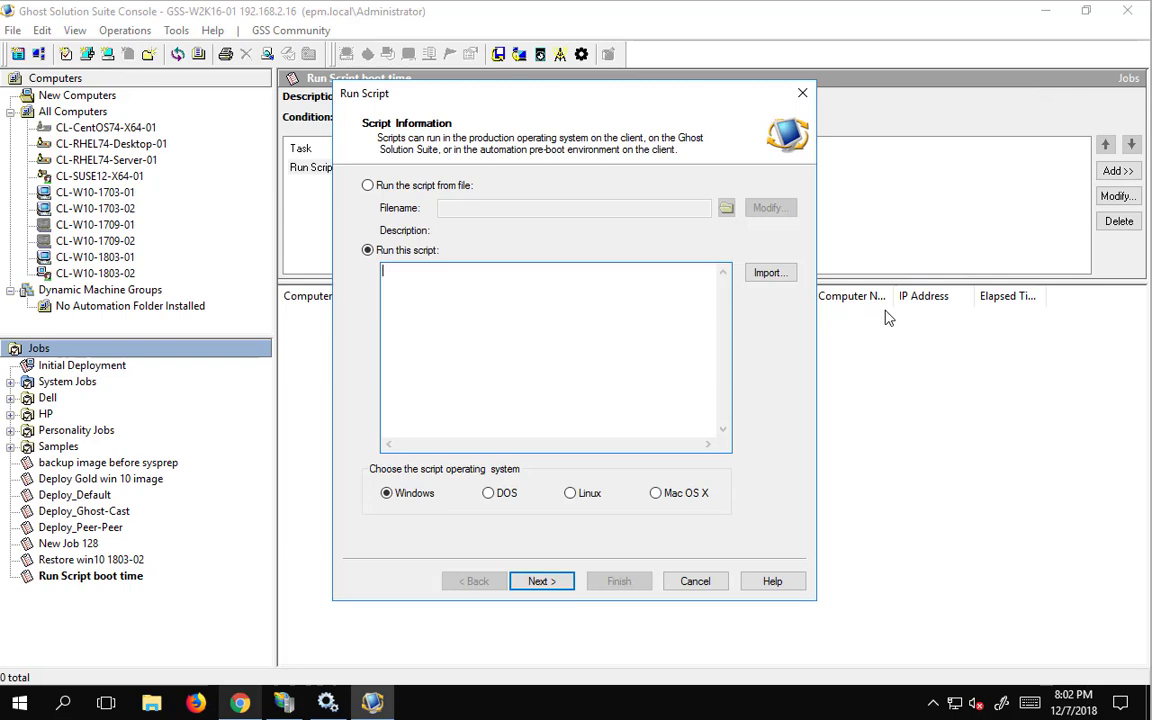
right_click(465, 316)
click(512, 400)
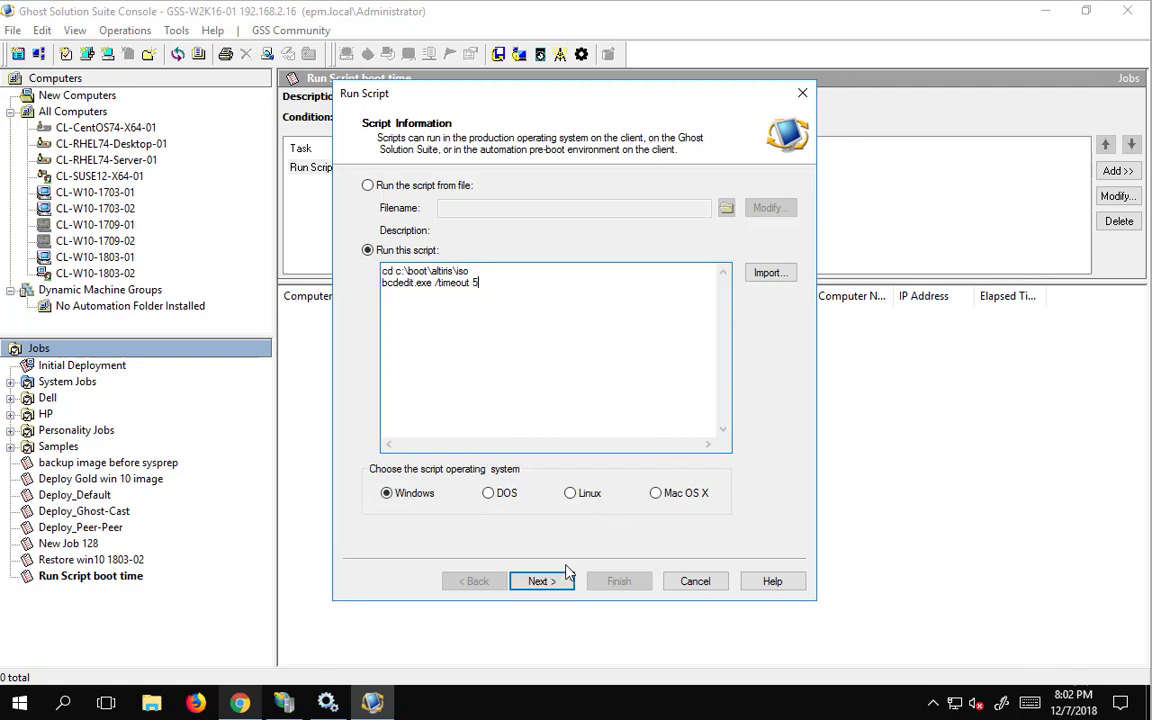
Proceed to the script's run settings and choose Production - Client-installed OS as the client run environment
click(546, 582)
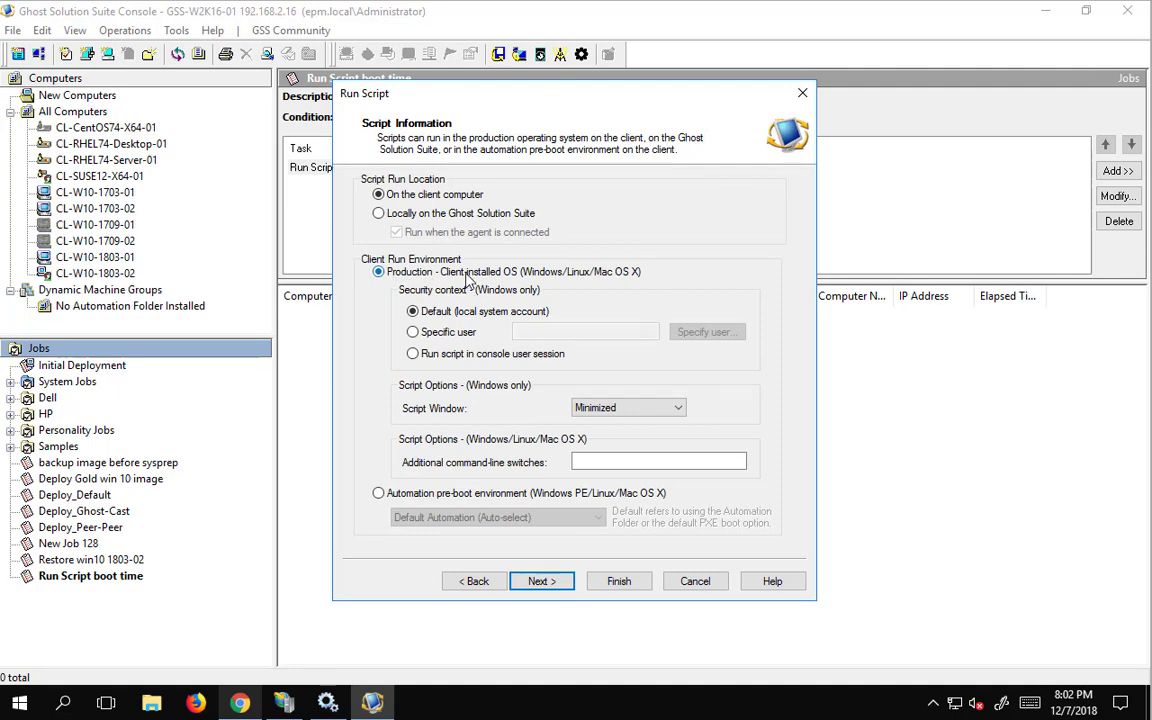
click(379, 492)
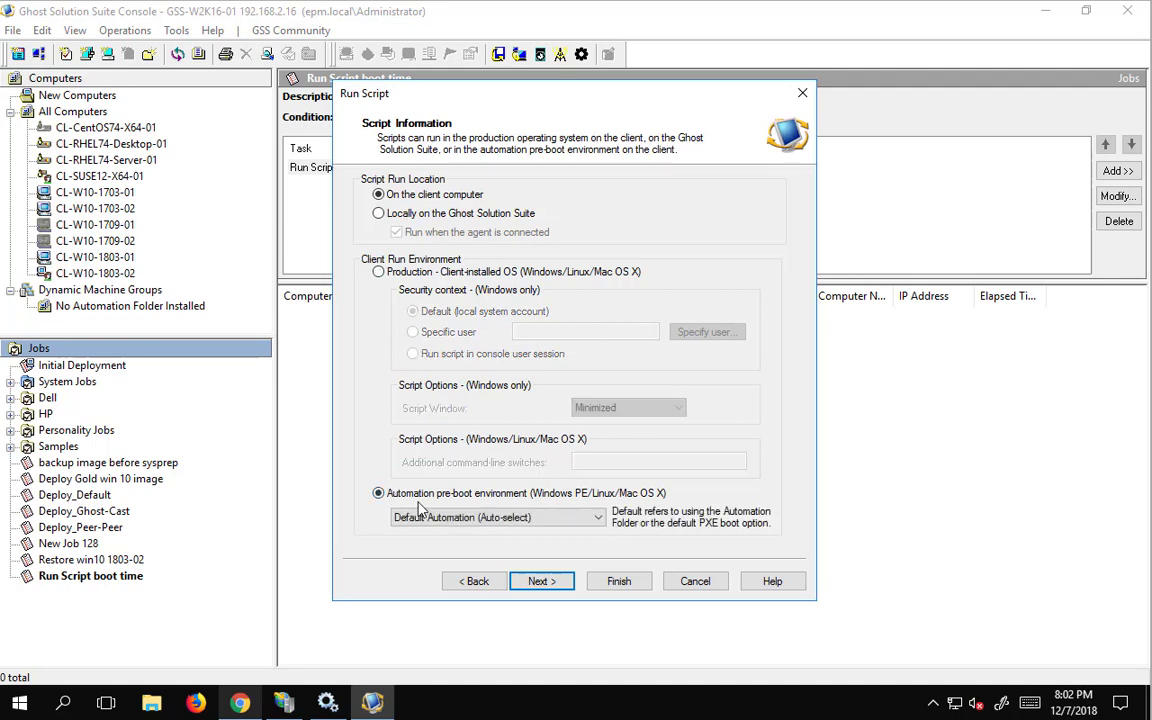
click(379, 273)
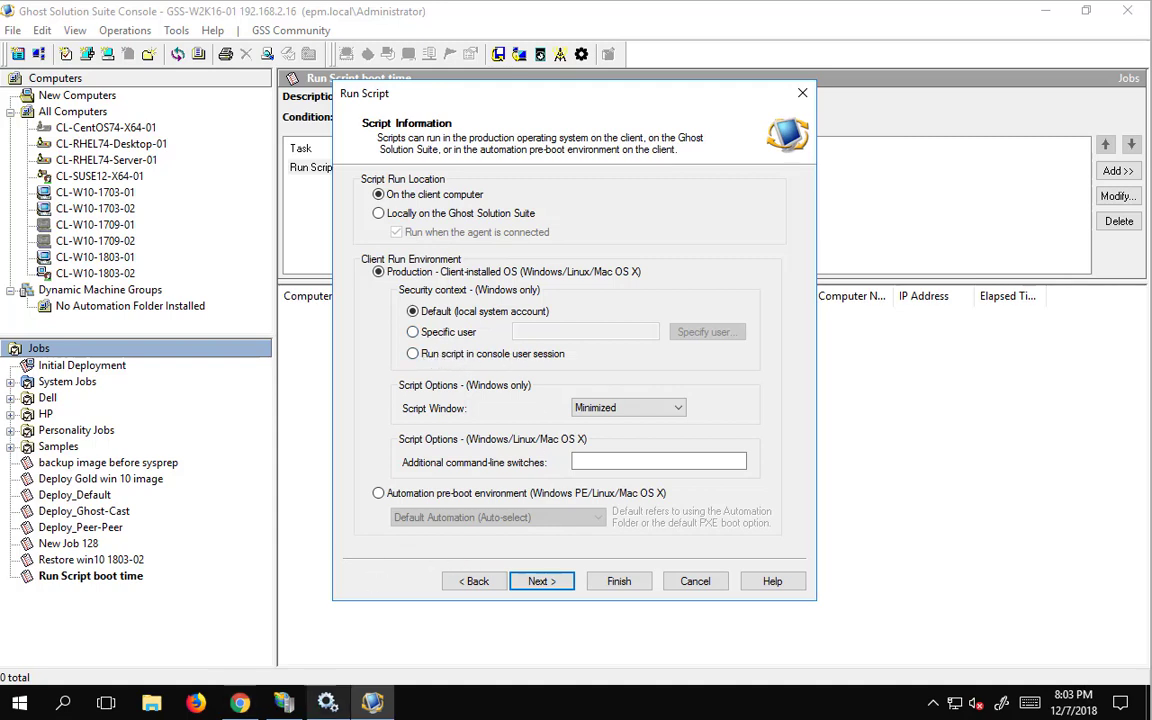
Check the client virtual machine's lock screen in its remote console and return to the Run Script settings
mouse_move(328, 703)
click(105, 610)
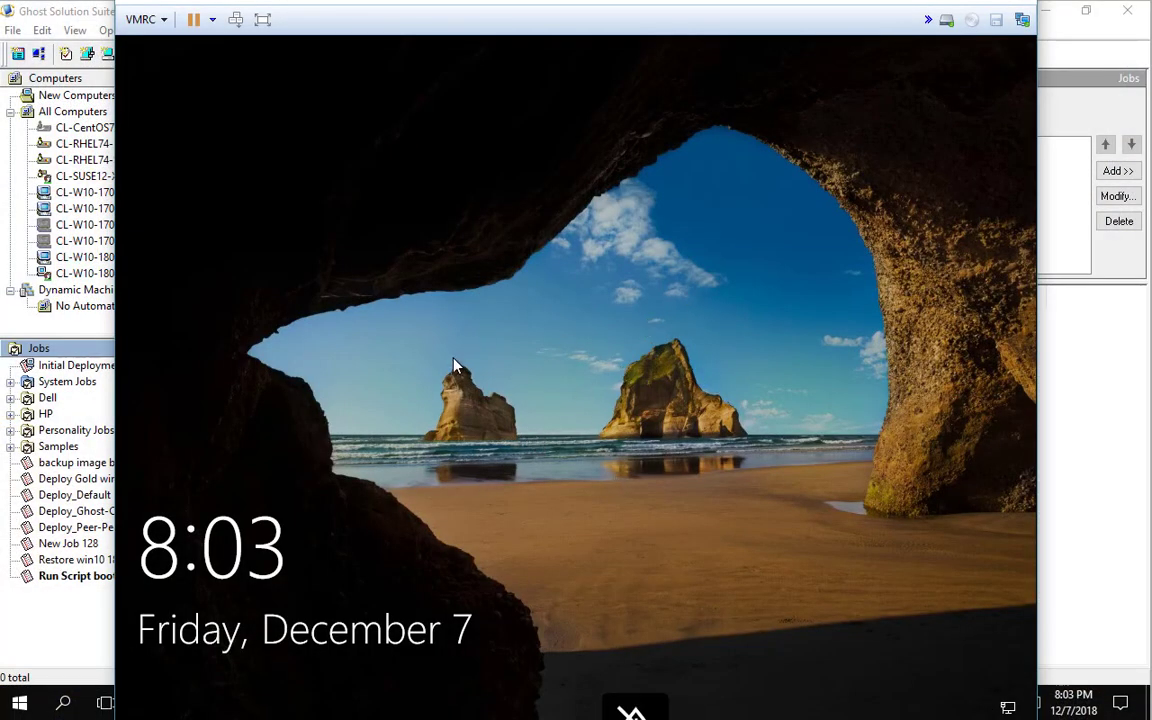
click(617, 504)
click(928, 2)
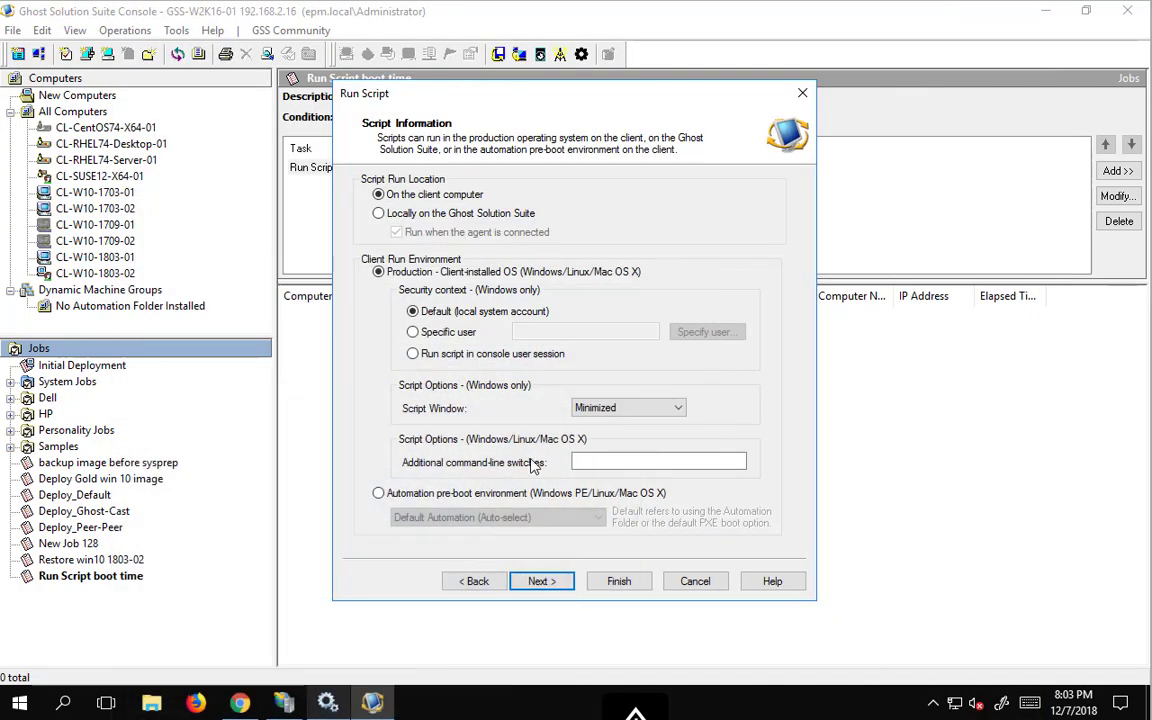
Use the default local system account, set the script window to Hidden, and finish the Run Script task
click(415, 357)
click(428, 313)
click(660, 410)
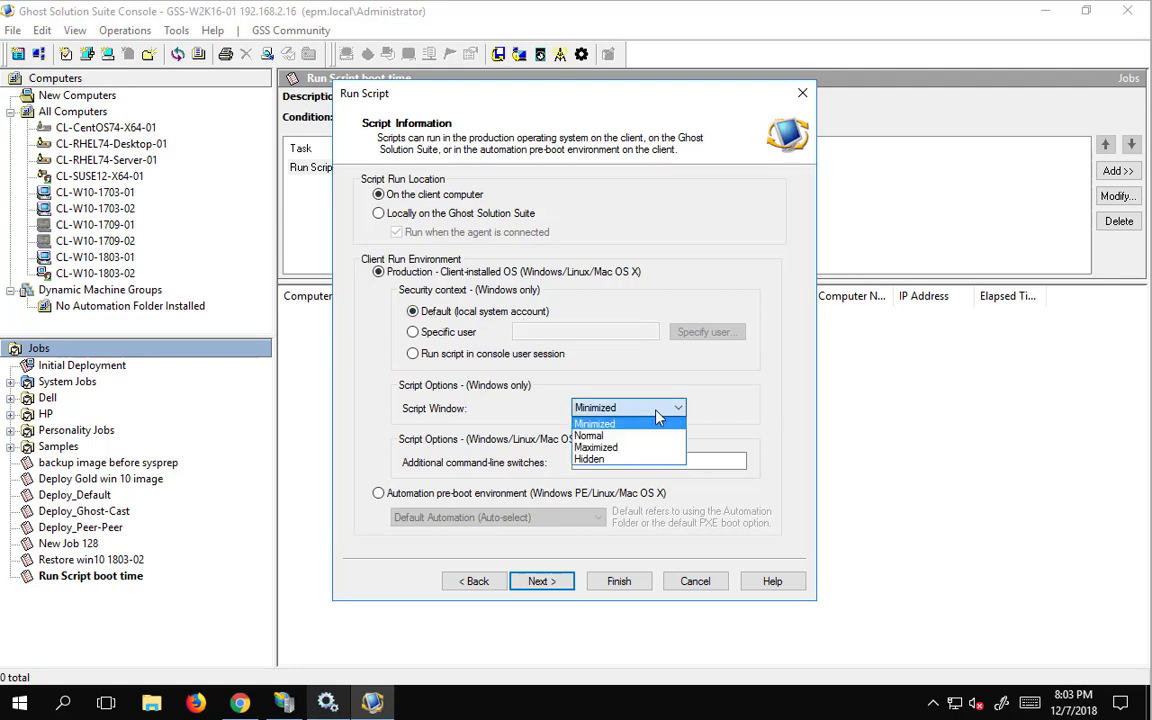
click(622, 460)
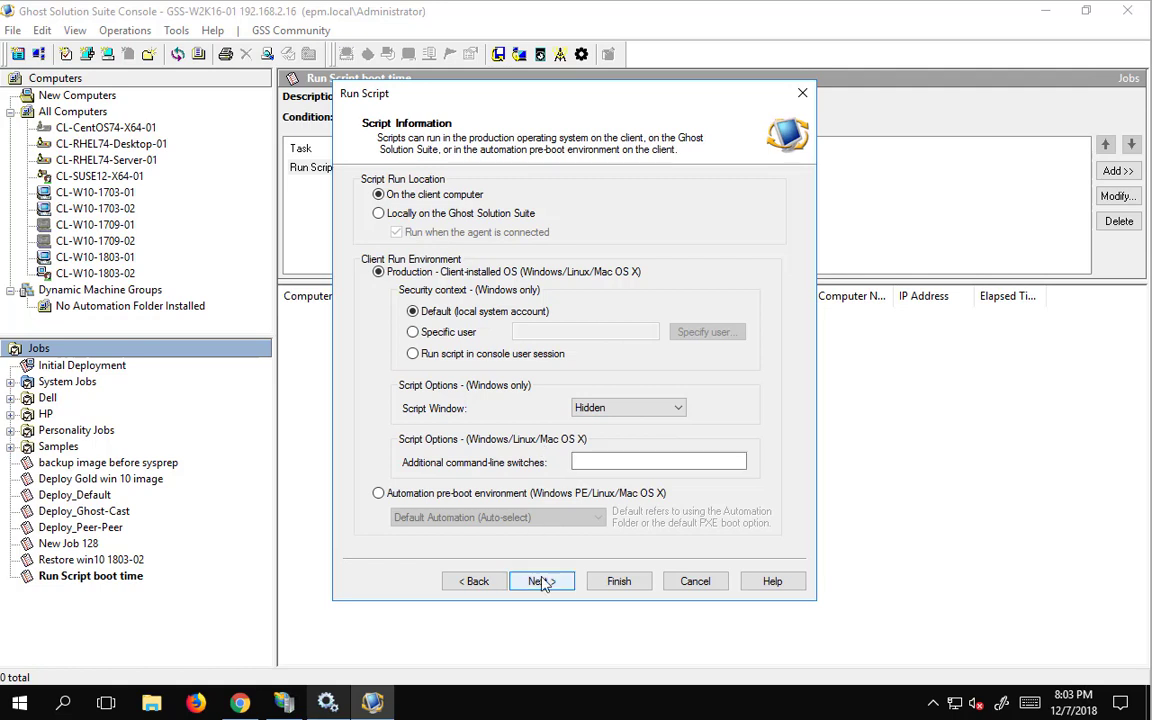
click(630, 409)
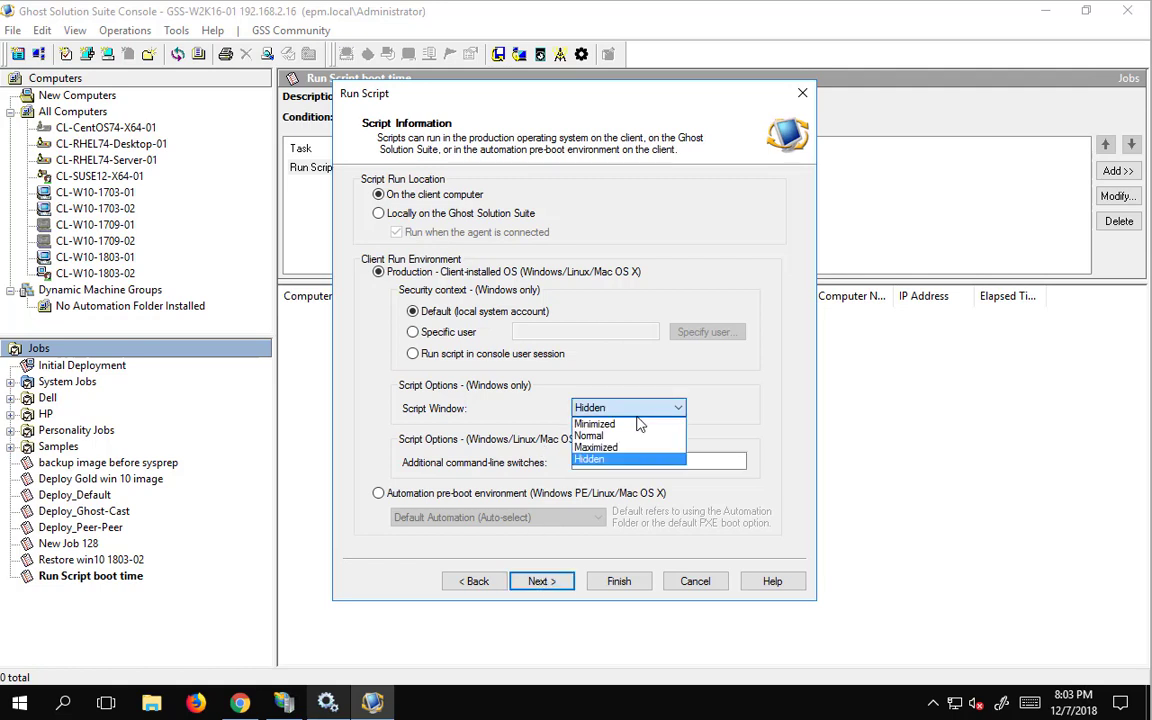
click(600, 459)
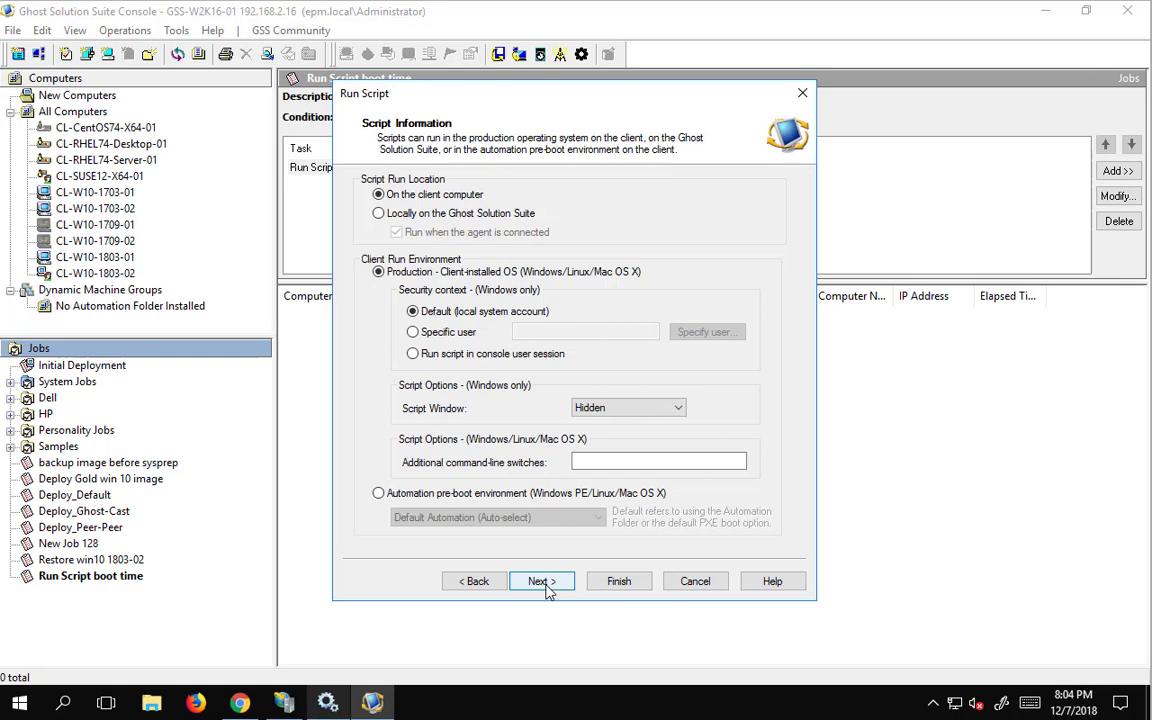
click(545, 583)
click(624, 583)
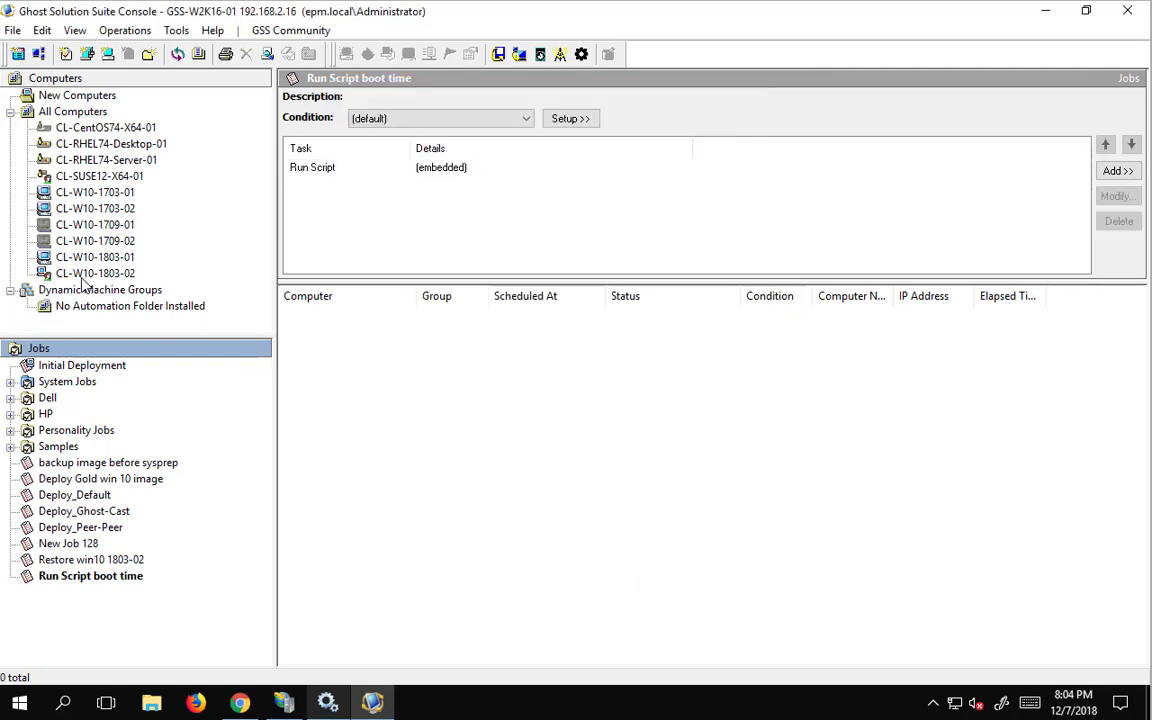
Schedule the Run Script boot time job to run immediately on the CL-W10-1803 clients and restart the client virtual machine
drag(85, 574, 143, 279)
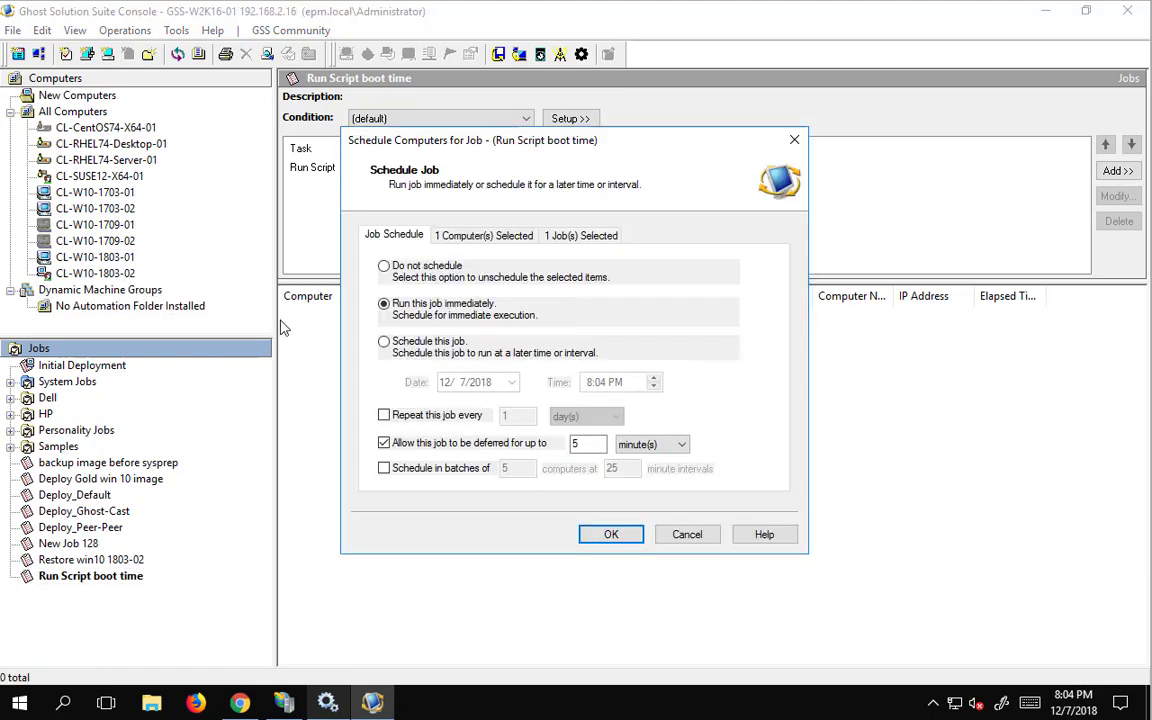
click(608, 535)
drag(90, 578, 147, 267)
click(610, 535)
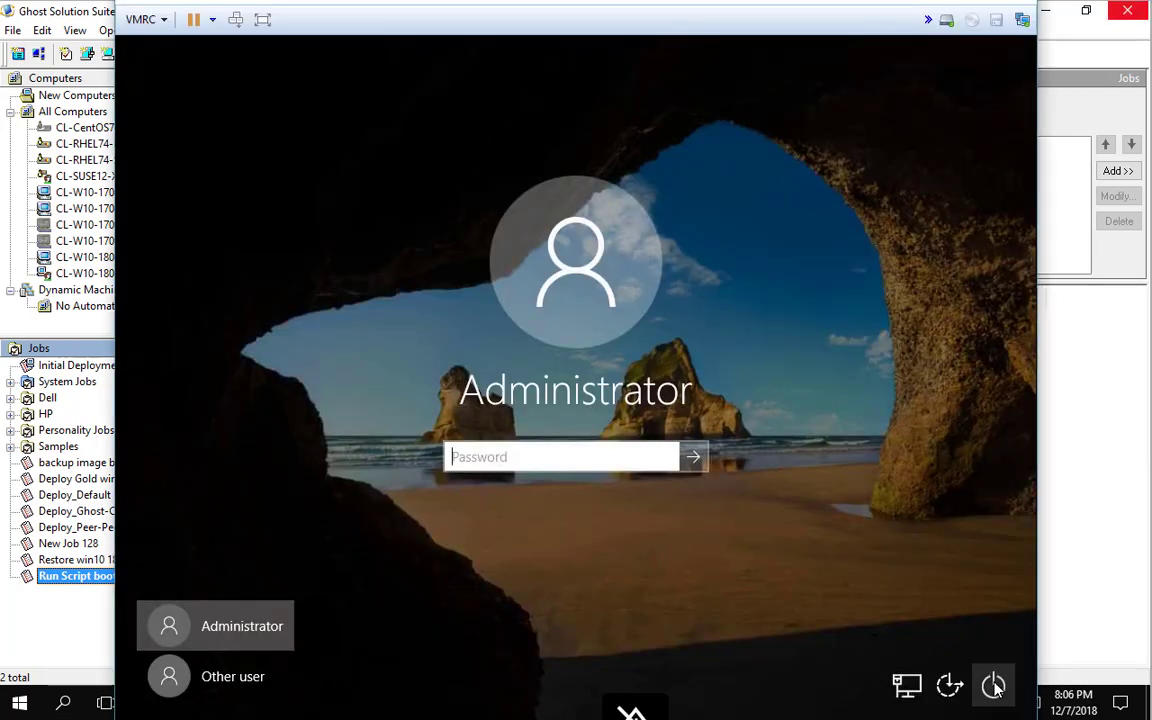
click(995, 686)
click(981, 636)
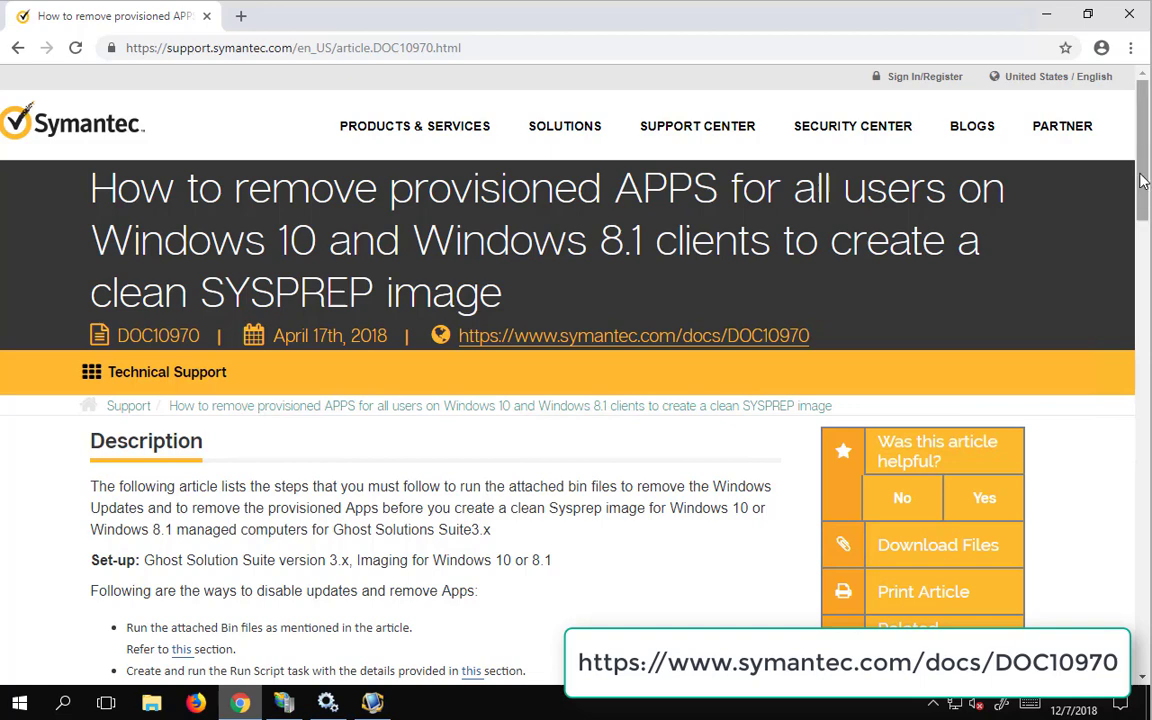
Download DisableWindowsAppsUpdates.bin and RemoveAppsForSysprep.bin from Symantec article DOC10970 in Chrome
drag(1146, 175, 1149, 292)
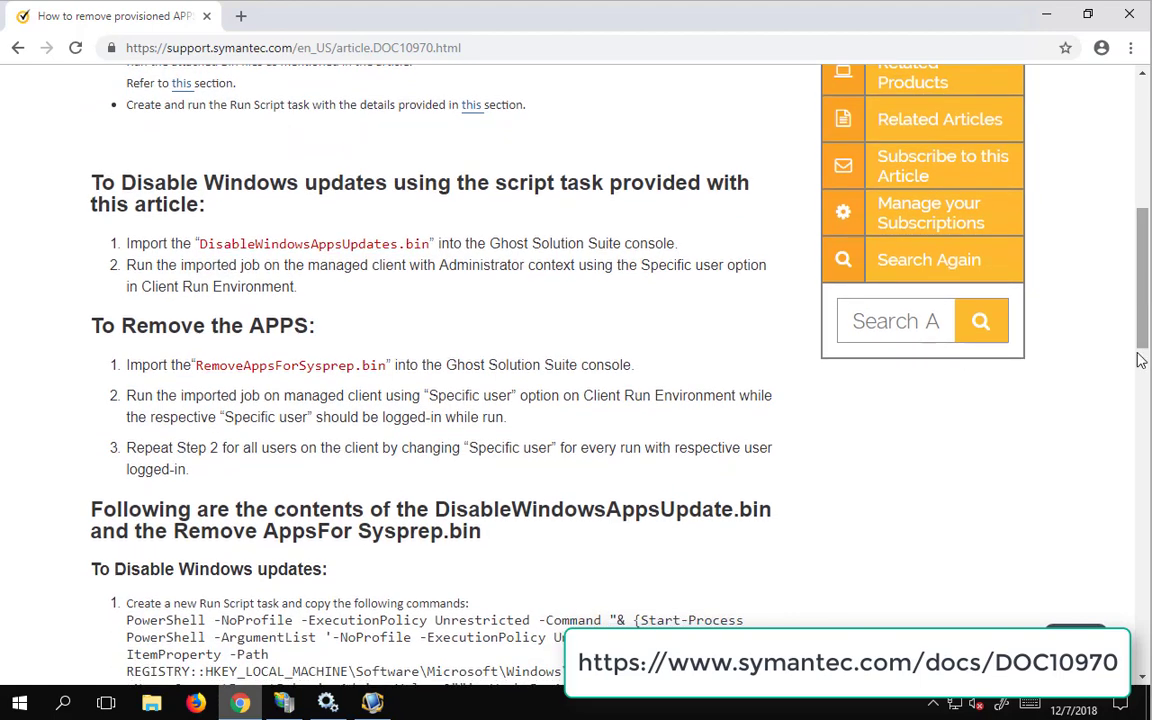
drag(1141, 360, 1141, 360)
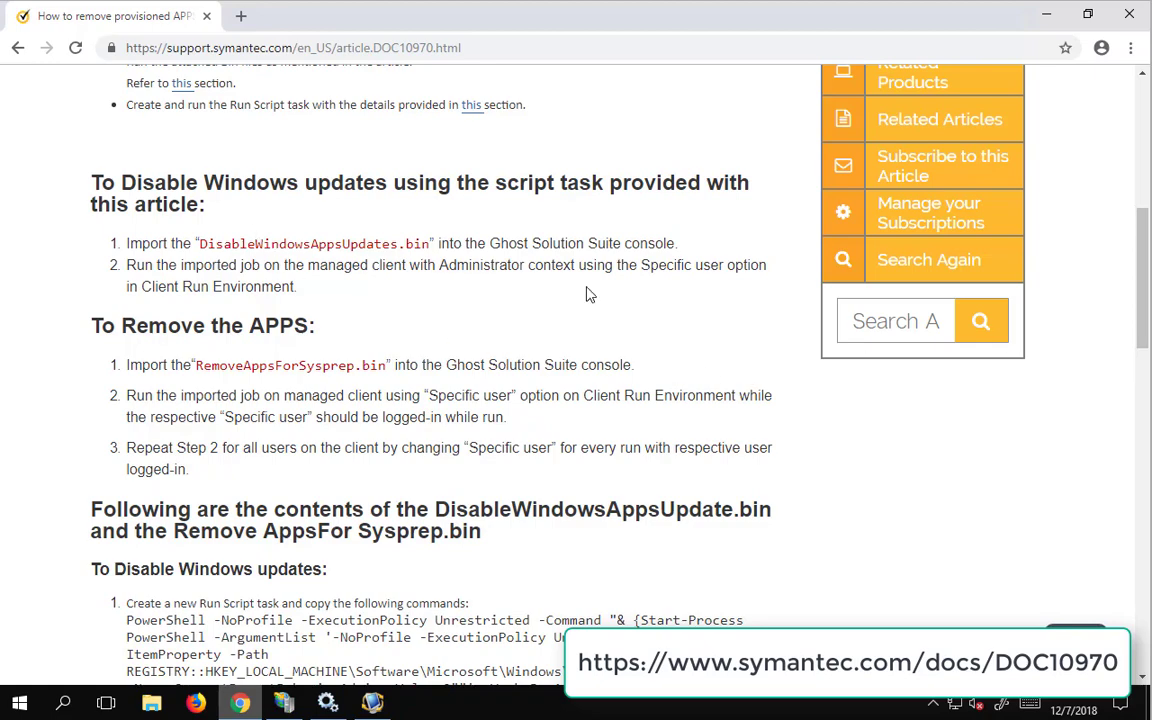
scroll(599, 303, down, 3)
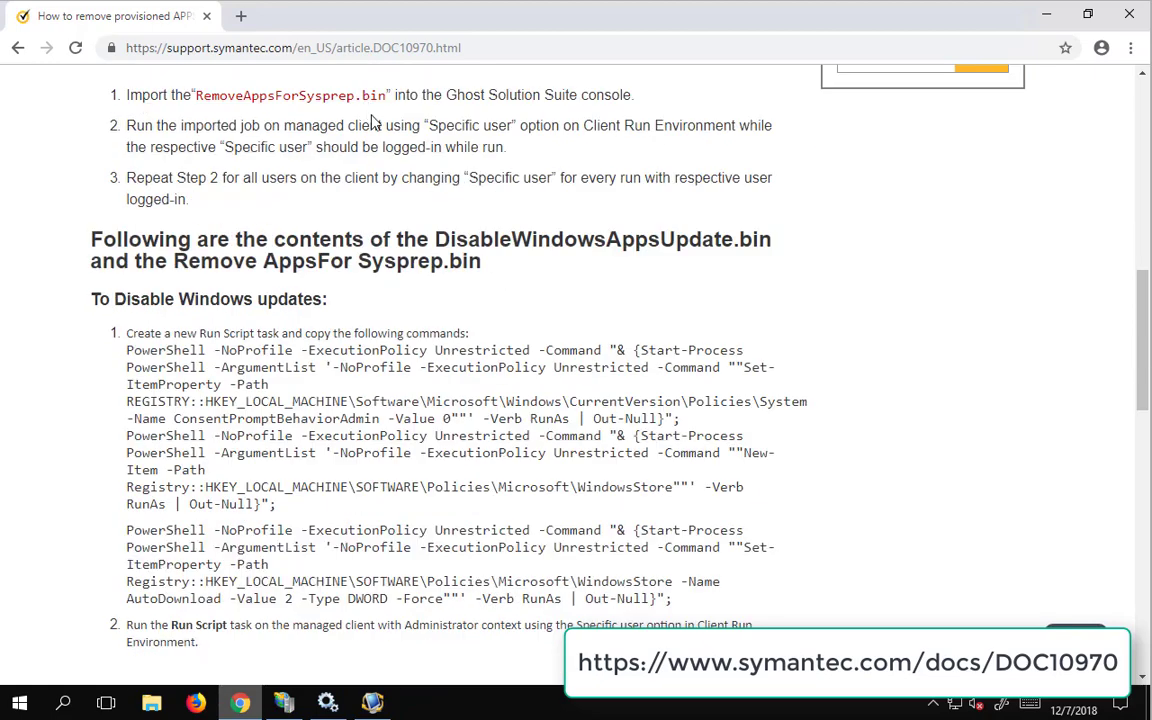
scroll(514, 330, down, 3)
scroll(517, 318, down, 5)
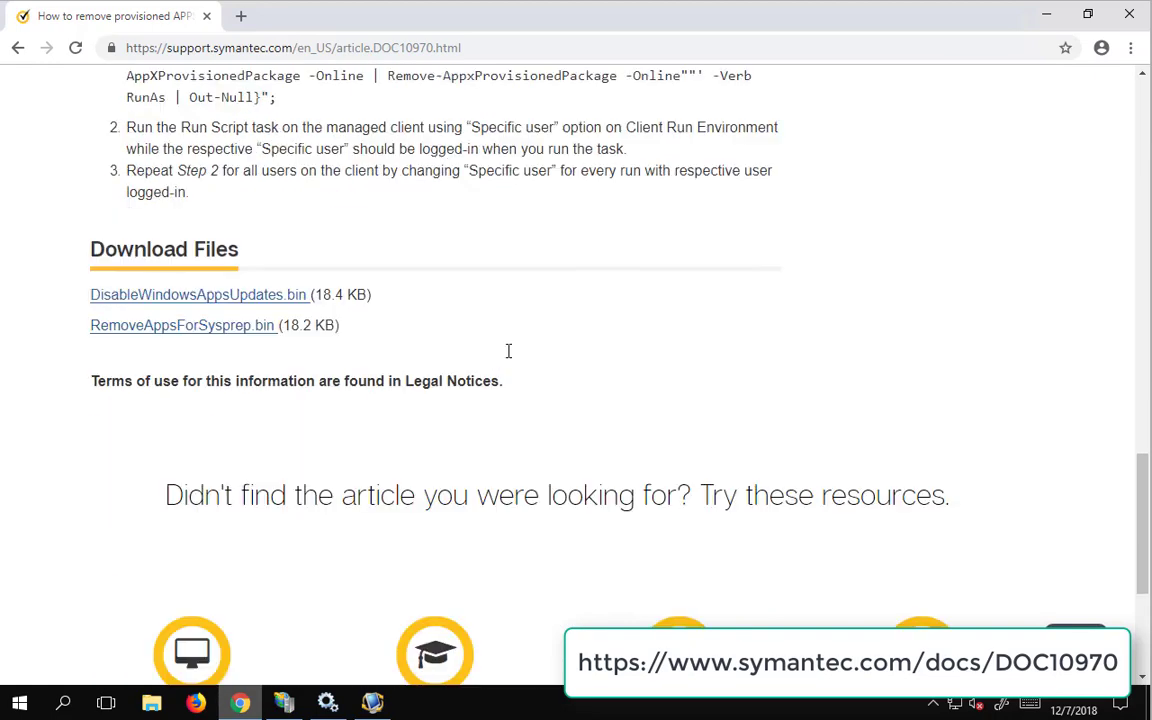
click(240, 299)
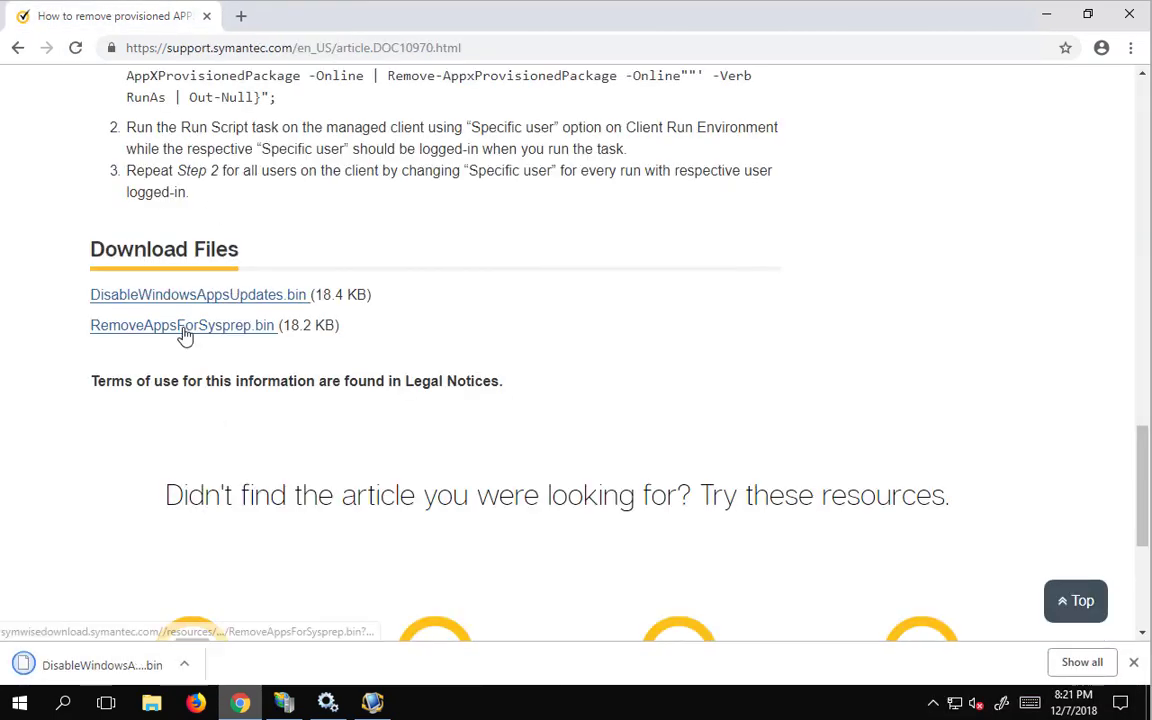
click(183, 327)
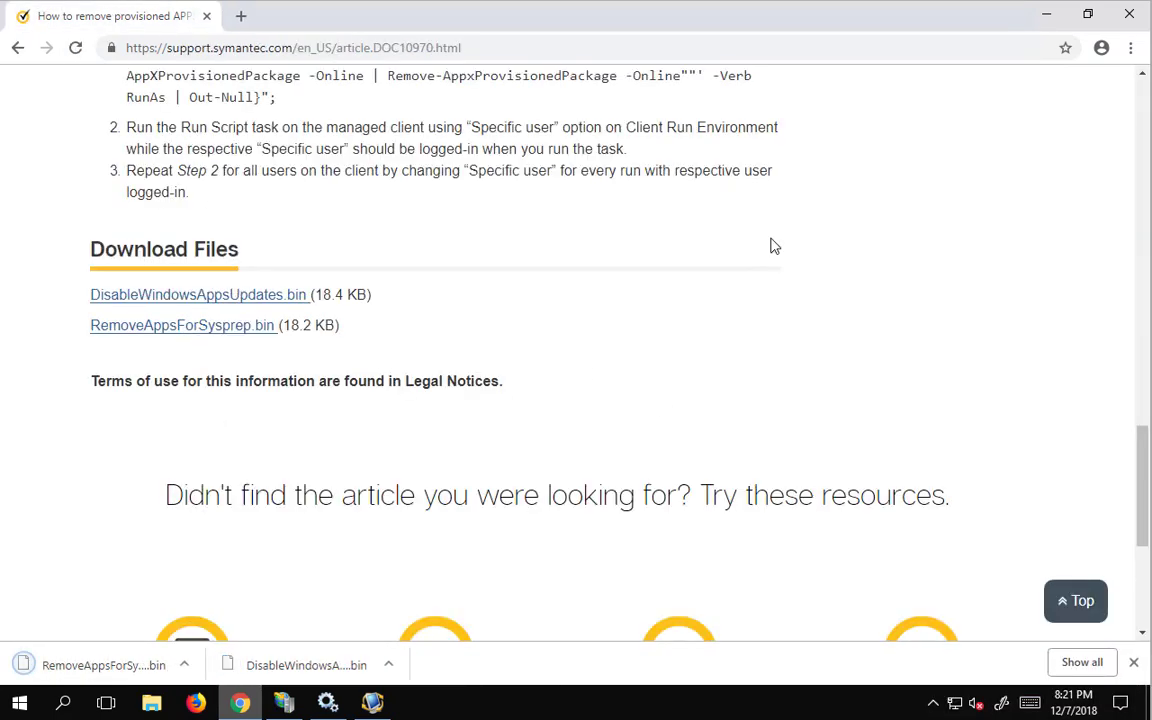
scroll(890, 387, up, 2)
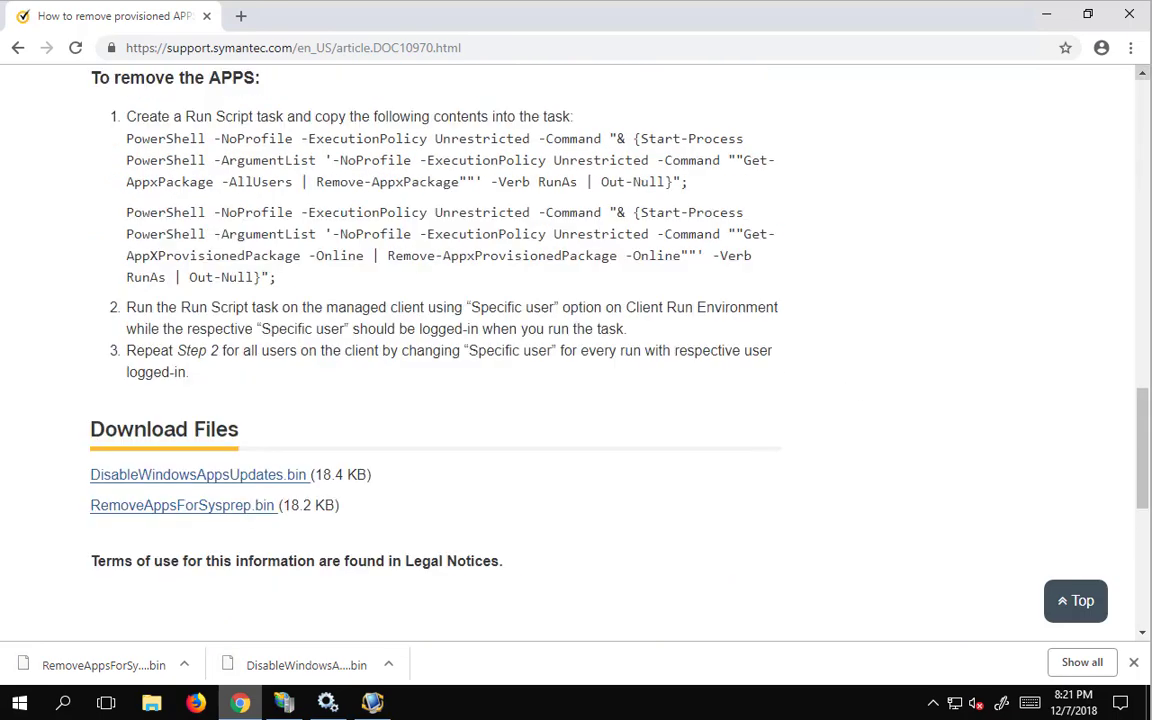
Review the article's commands for disabling Windows updates and removing apps, highlighting the instruction to run the task as a specific user
scroll(1034, 290, up, 6)
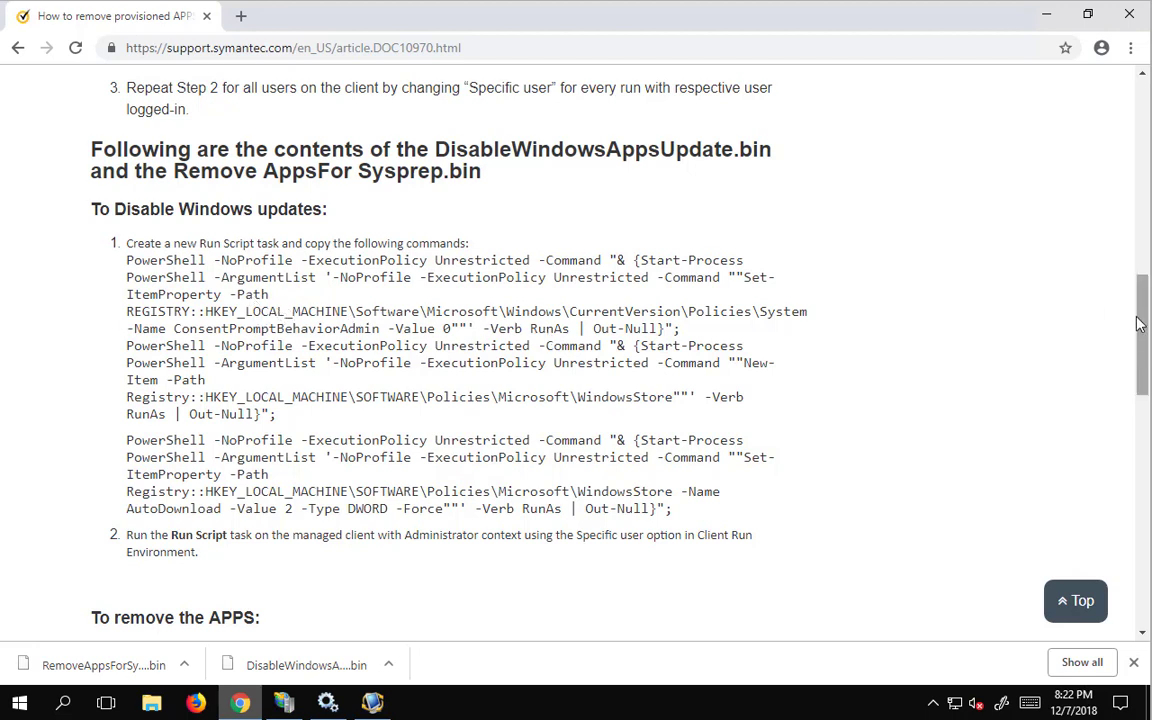
drag(1146, 318, 1146, 330)
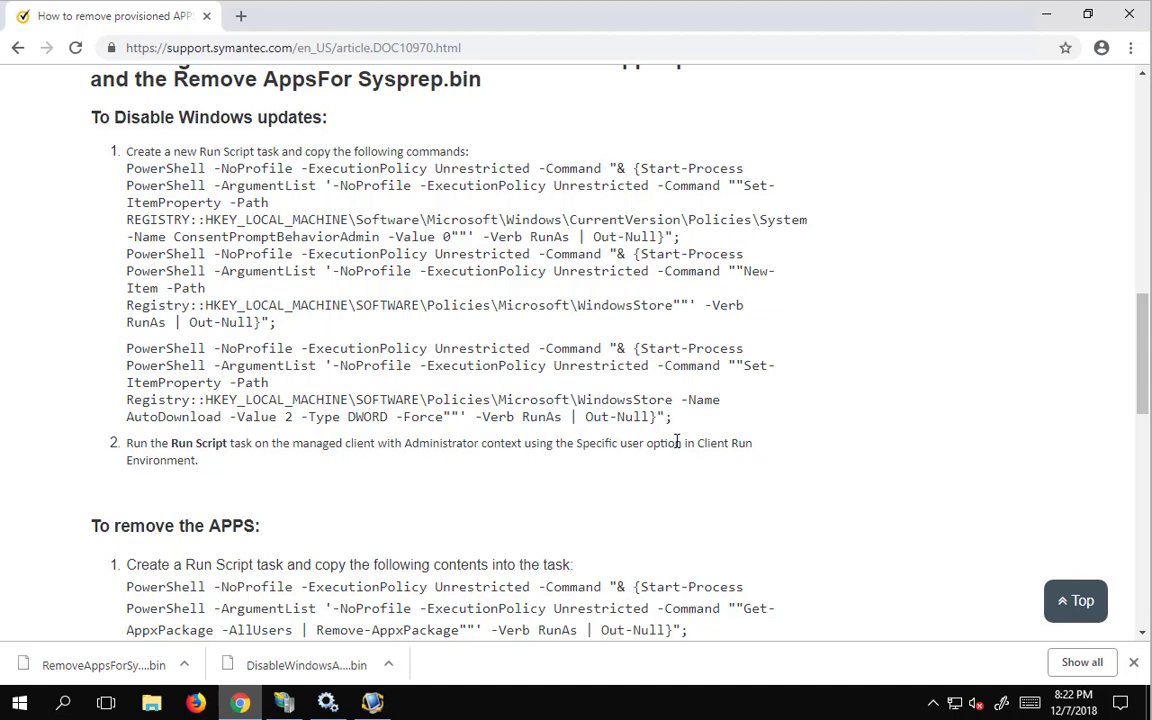
drag(685, 444, 728, 450)
click(294, 480)
drag(128, 442, 262, 462)
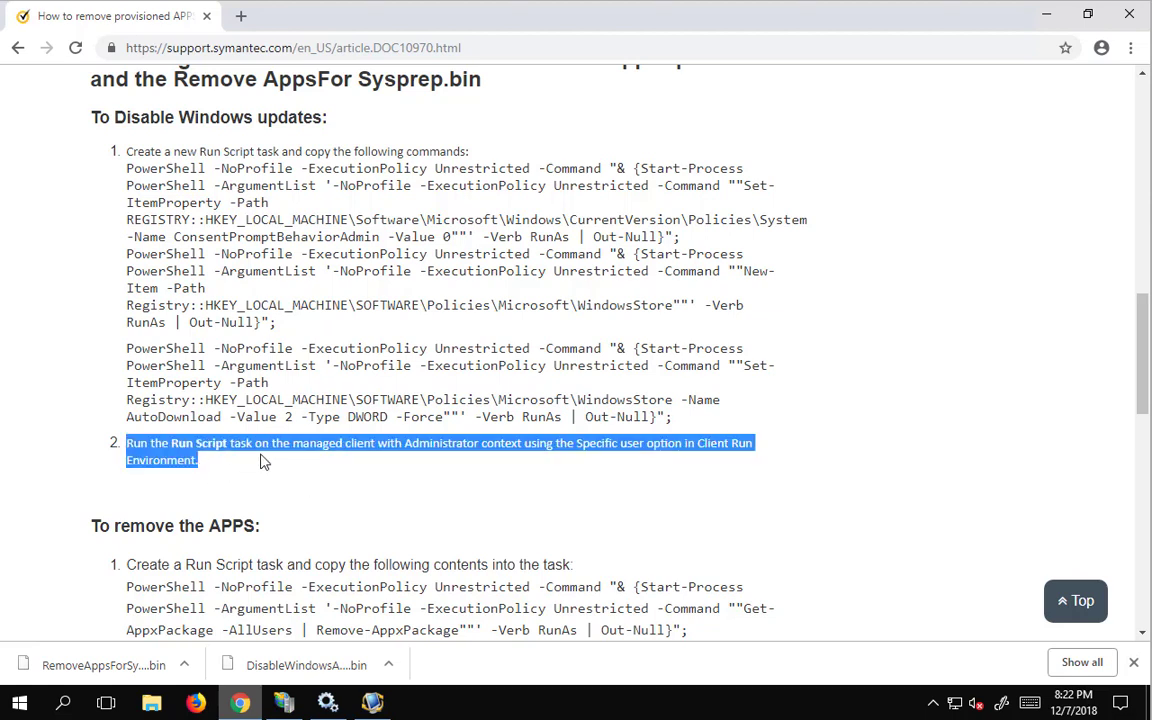
scroll(280, 465, down, 4)
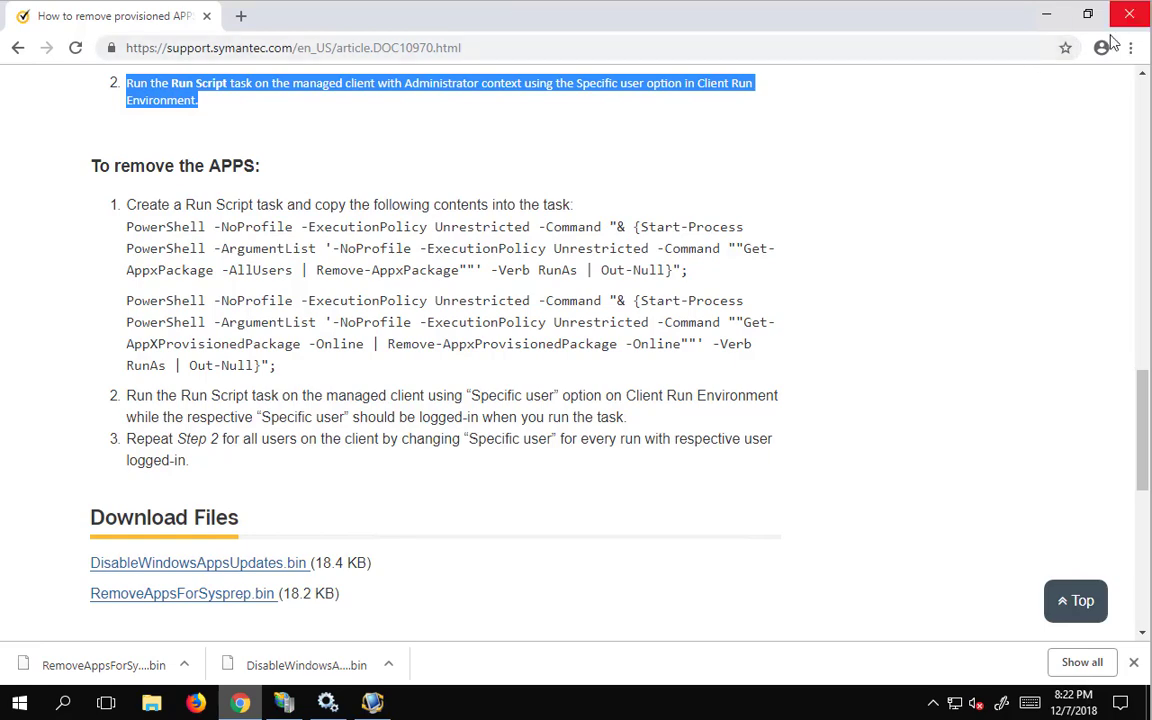
Switch to Ghost Solution Suite Console and import the jobs from DisableWindowsAppsUpdates.bin in Downloads, with Import to Job Folder disabled
click(1046, 14)
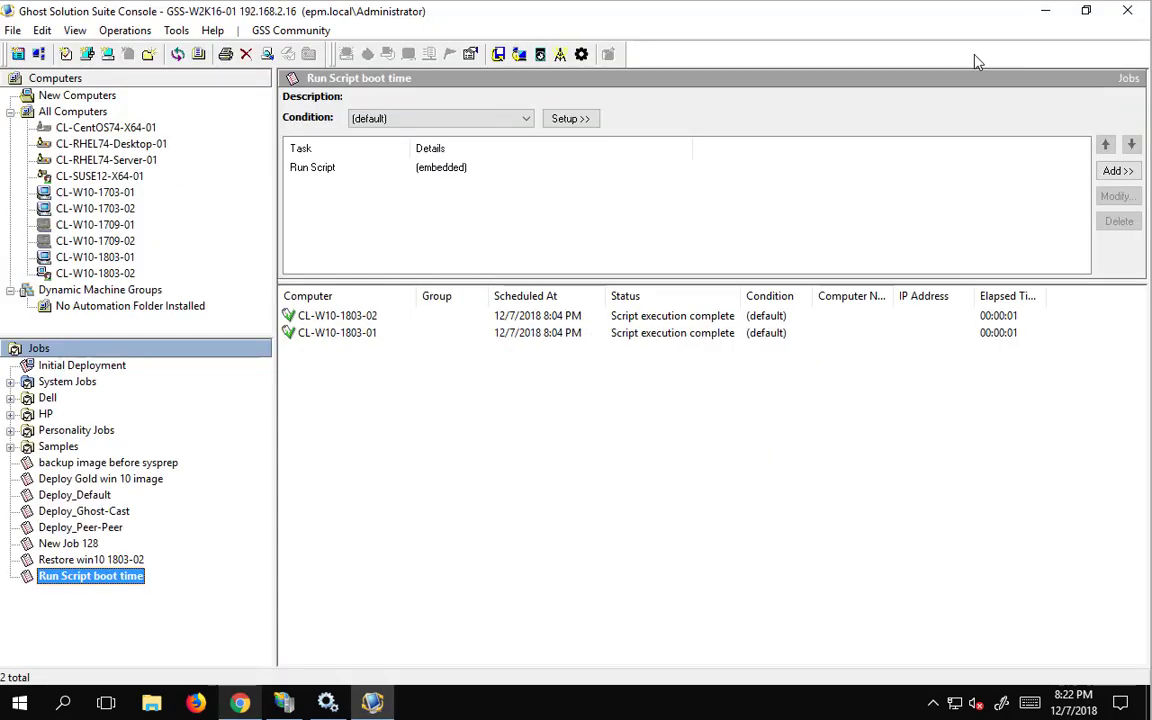
right_click(50, 366)
click(55, 446)
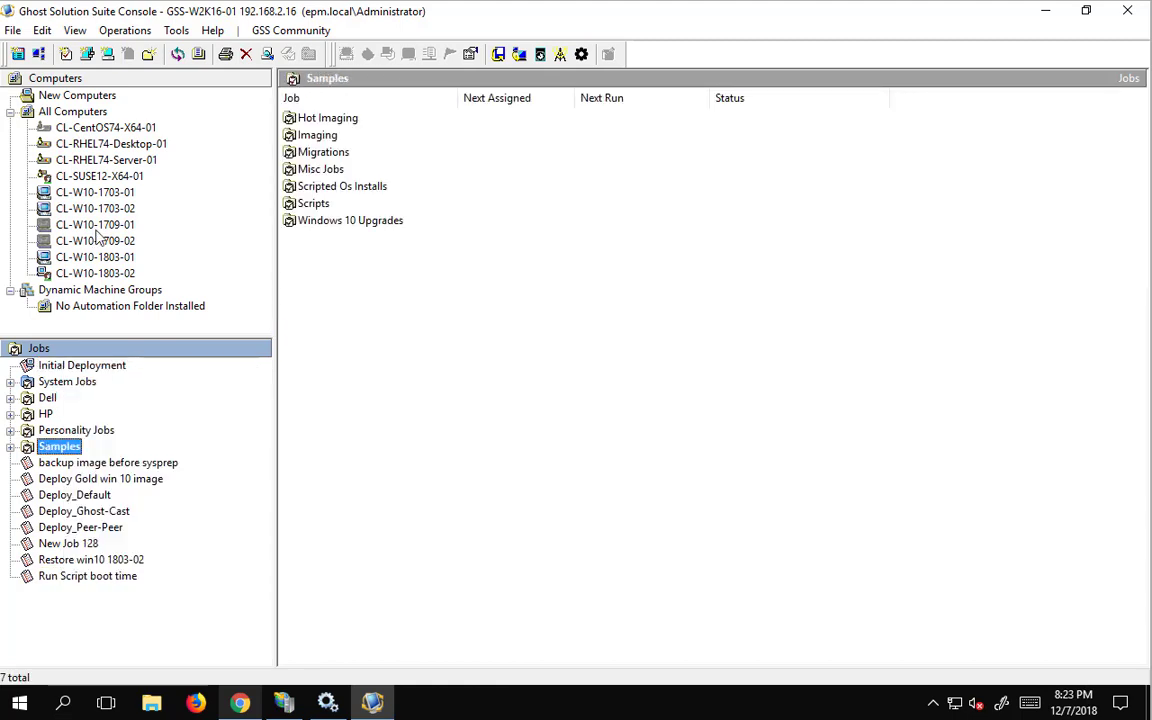
click(13, 30)
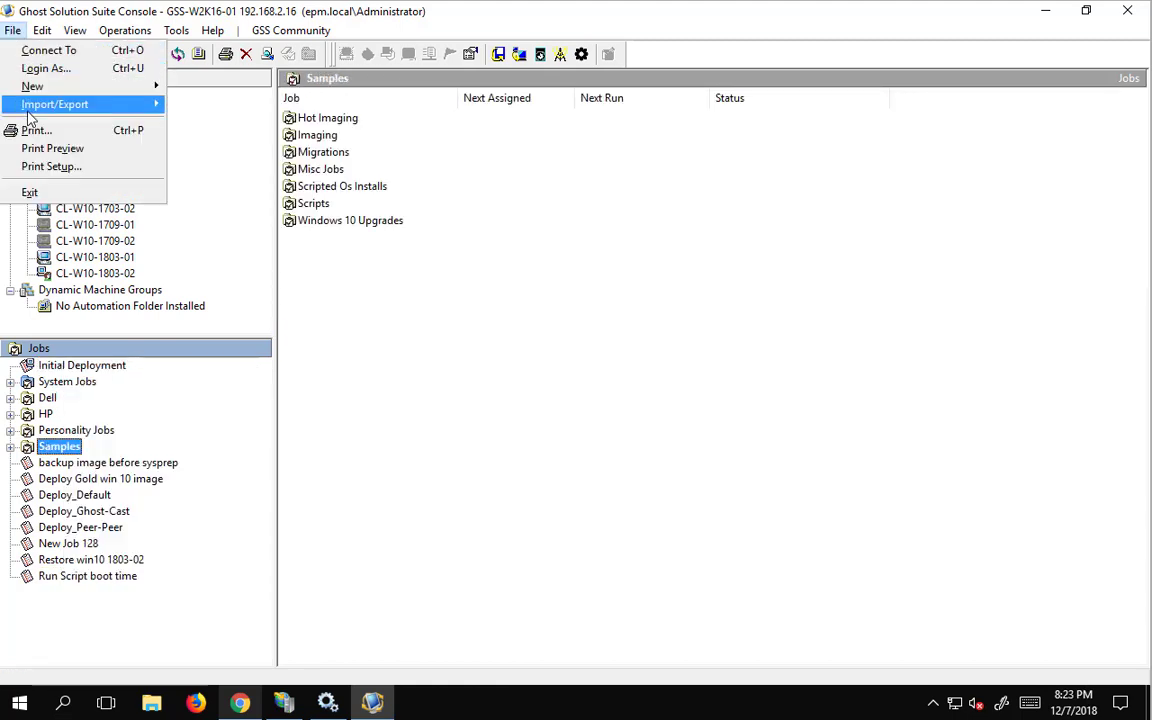
mouse_move(100, 104)
click(235, 139)
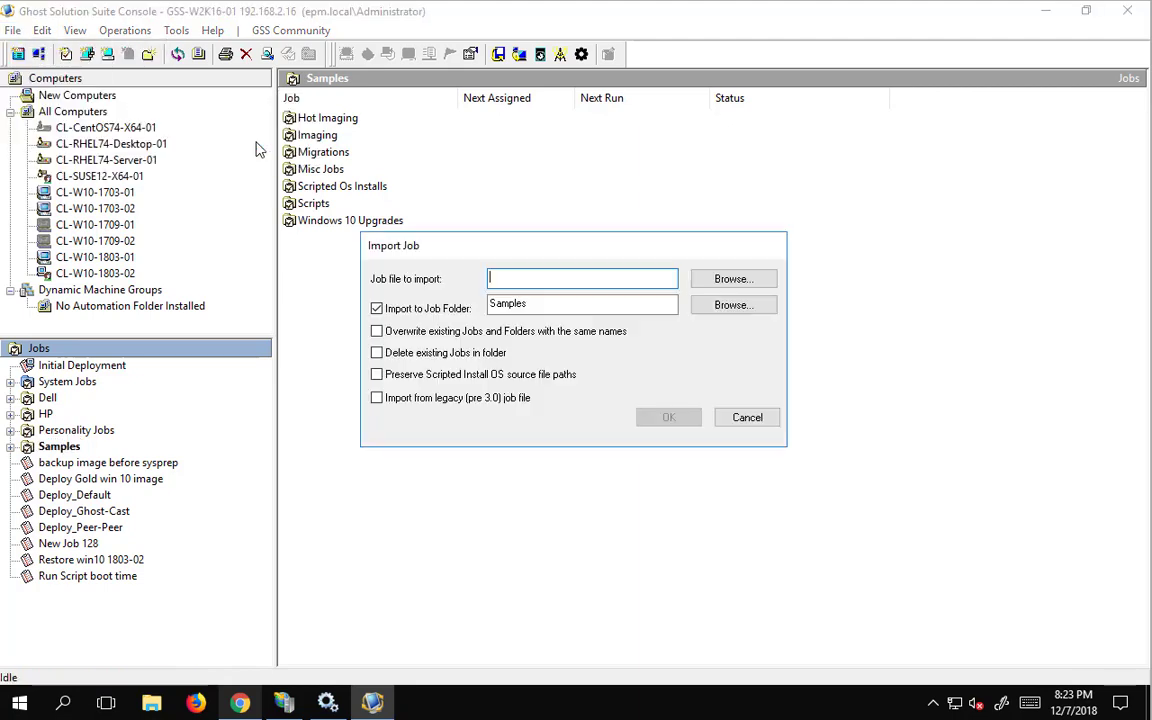
click(735, 279)
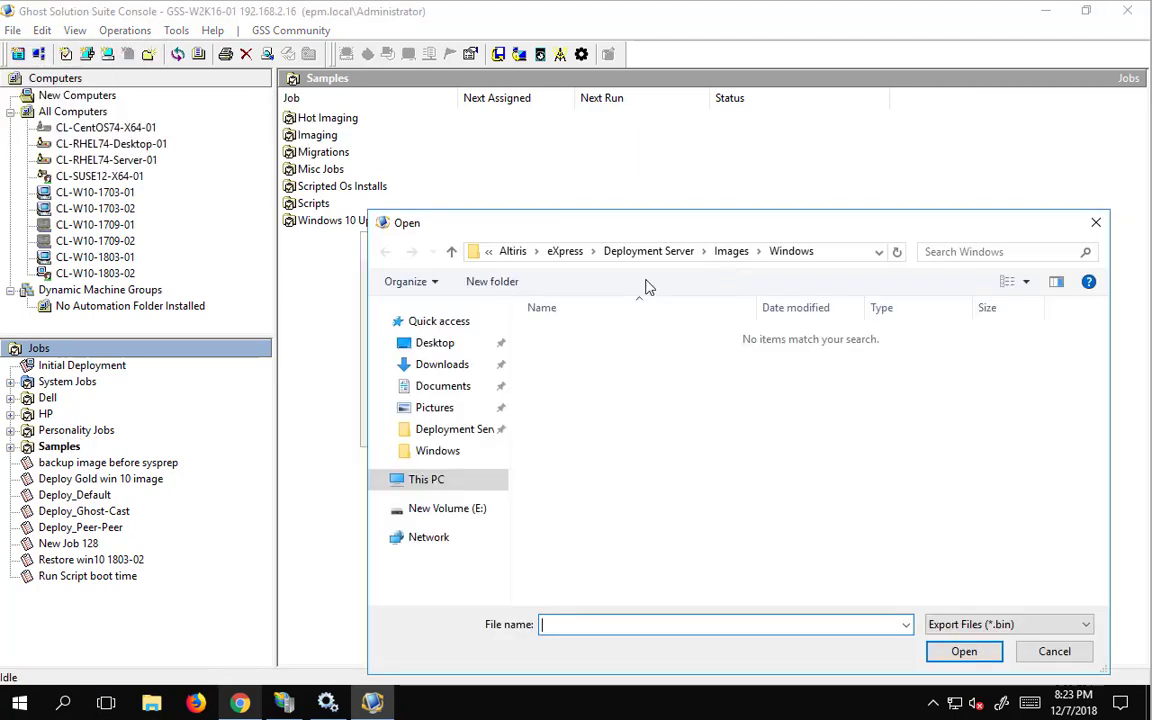
click(443, 385)
click(442, 364)
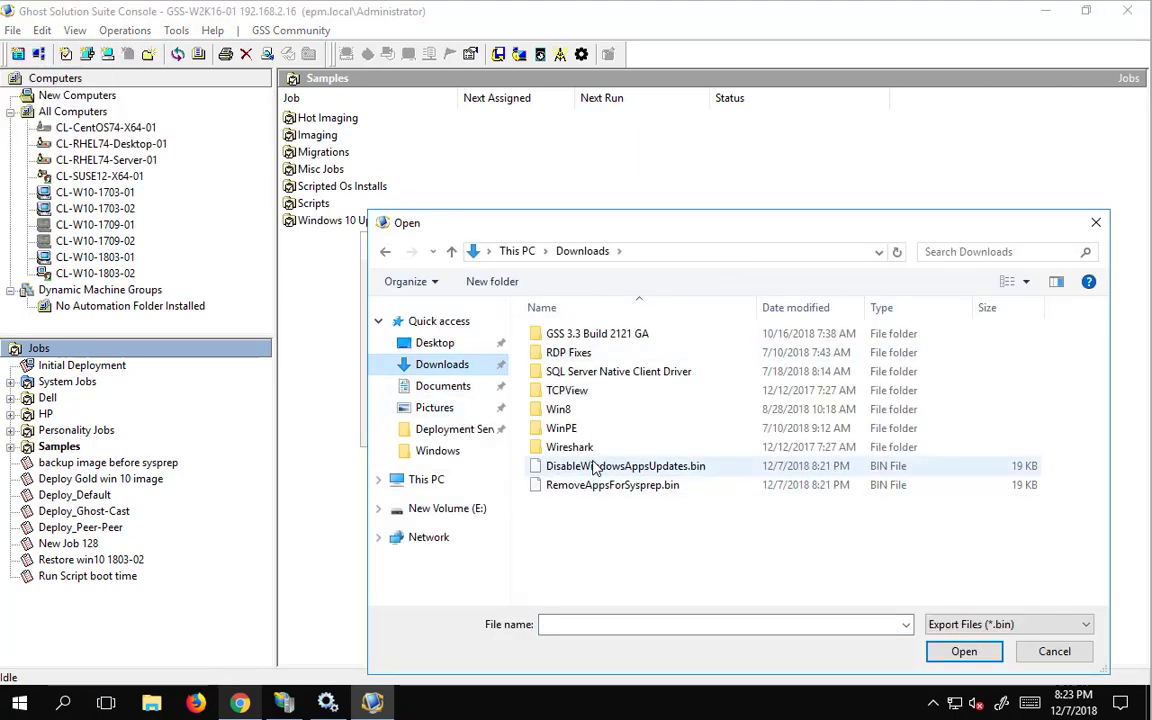
click(593, 467)
click(963, 651)
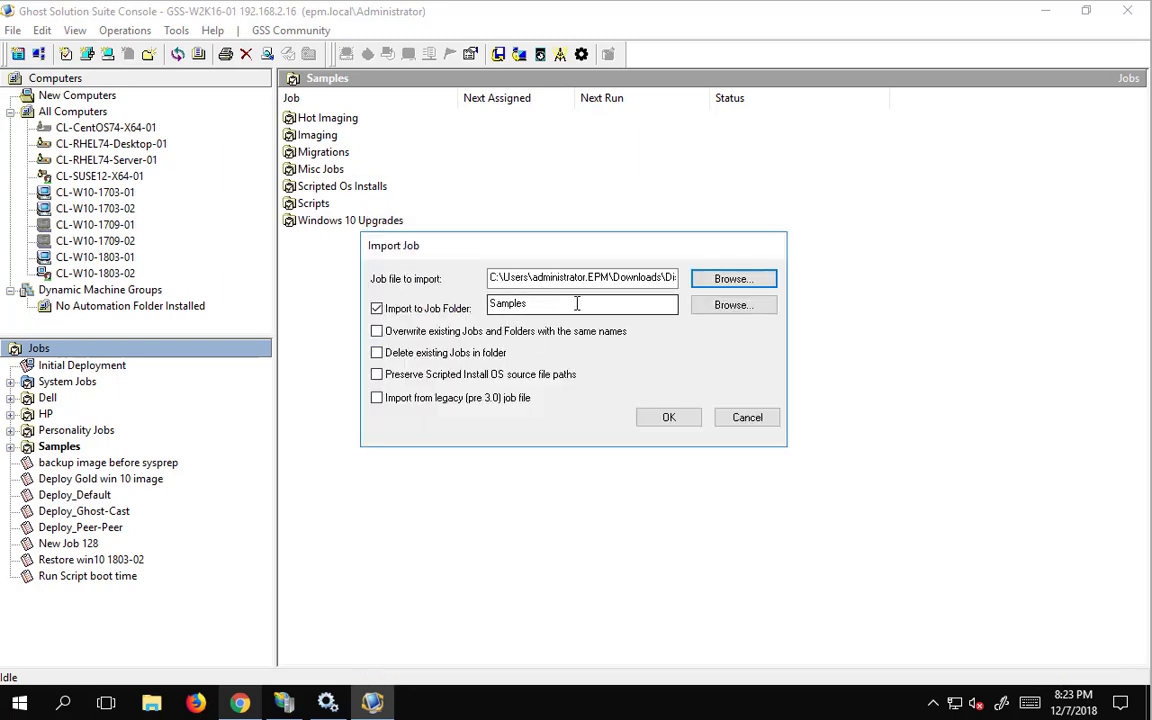
click(376, 308)
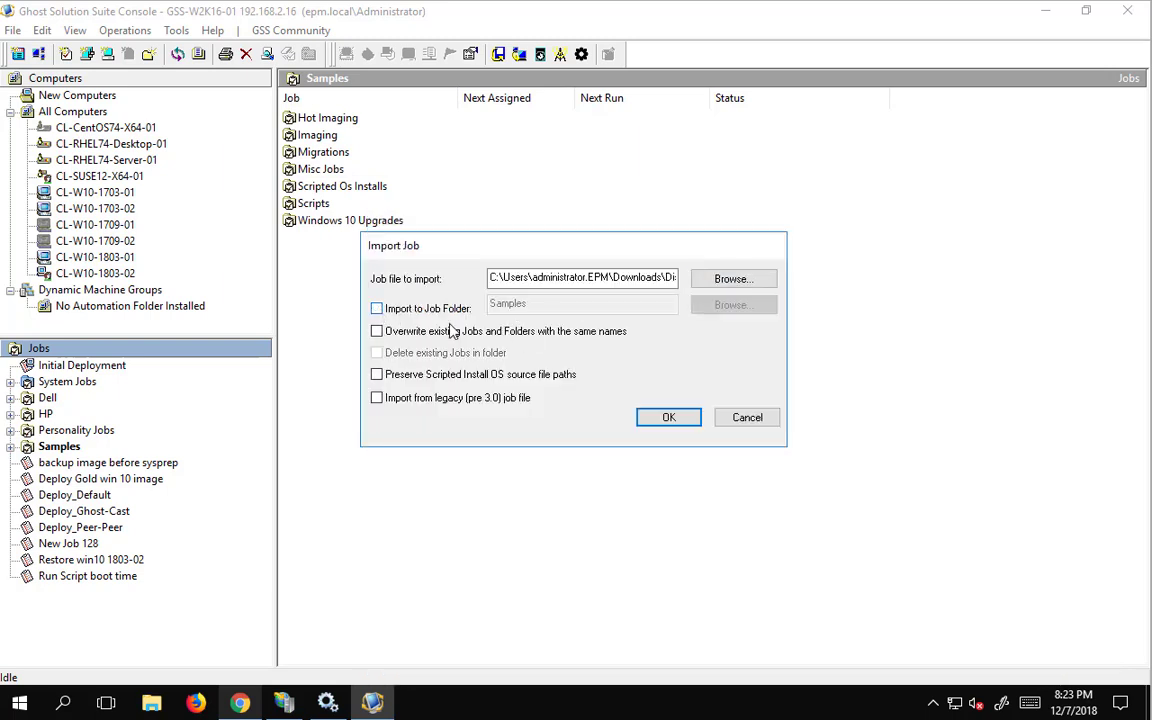
click(680, 417)
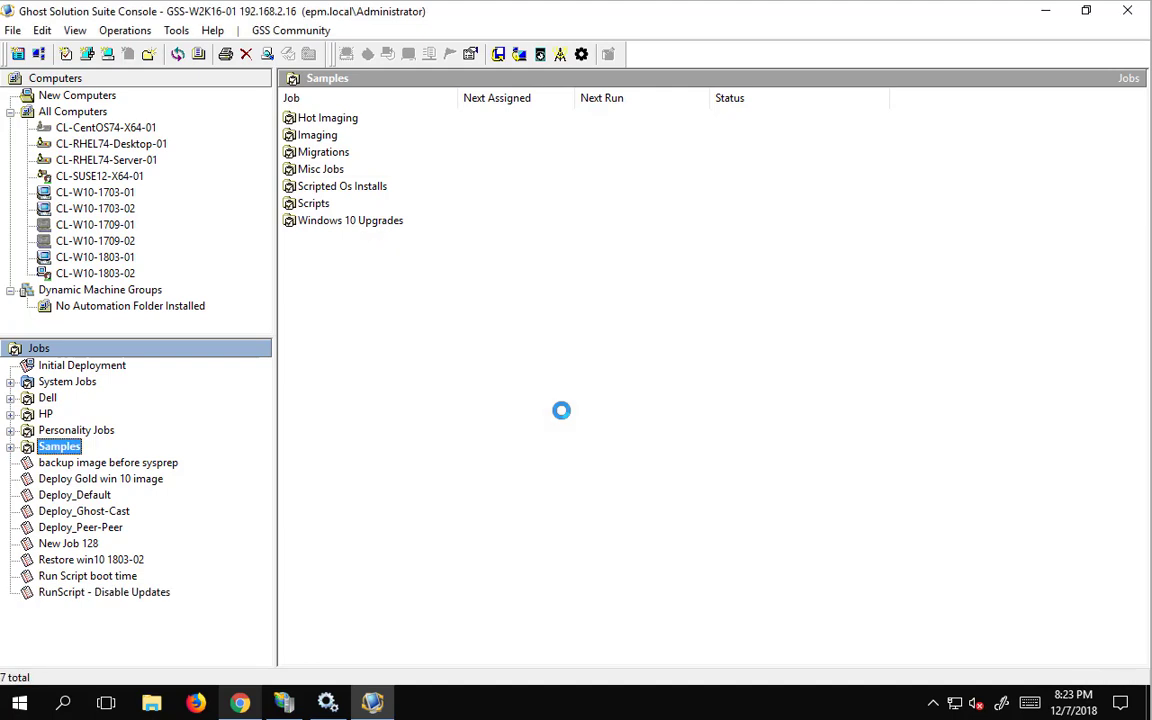
Import the job from RemoveAppsForSysprep.bin in Downloads, with Import to Job Folder disabled
click(13, 30)
mouse_move(40, 104)
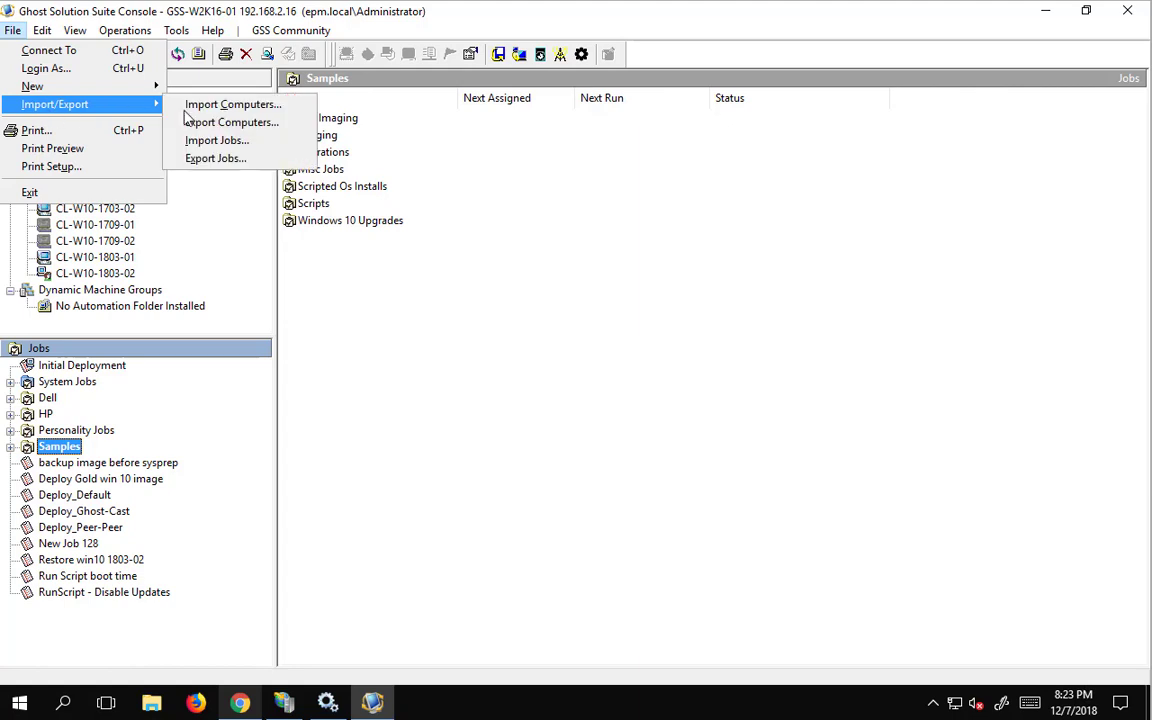
click(265, 147)
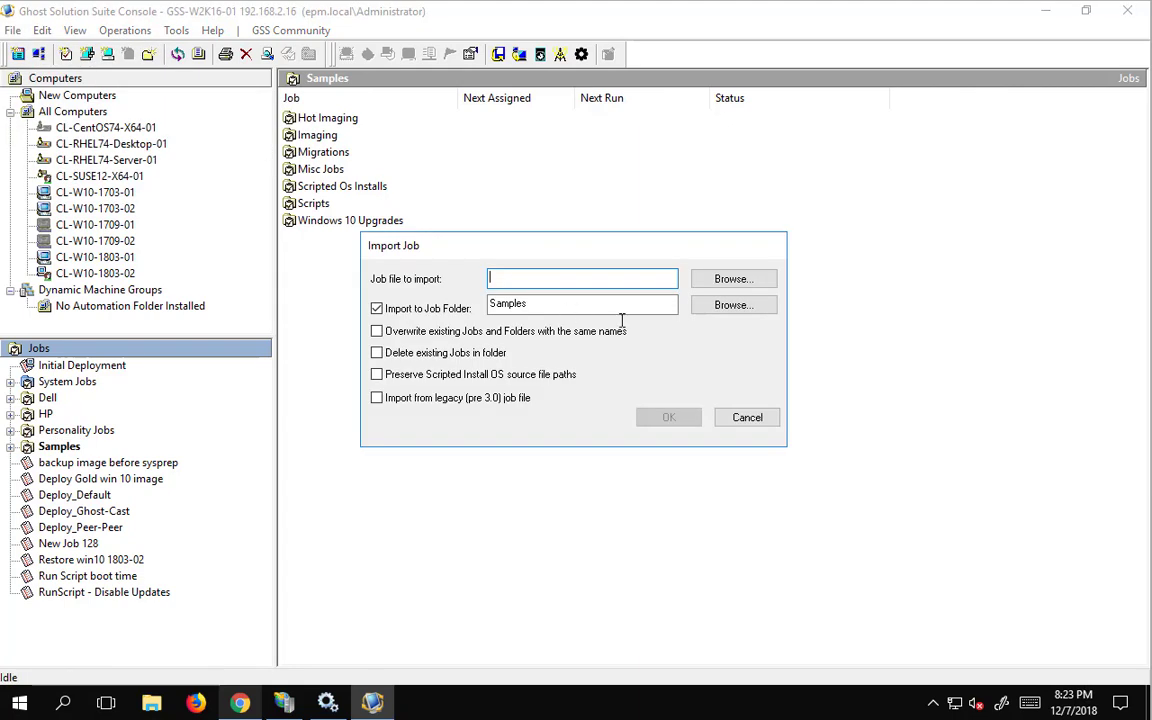
click(423, 314)
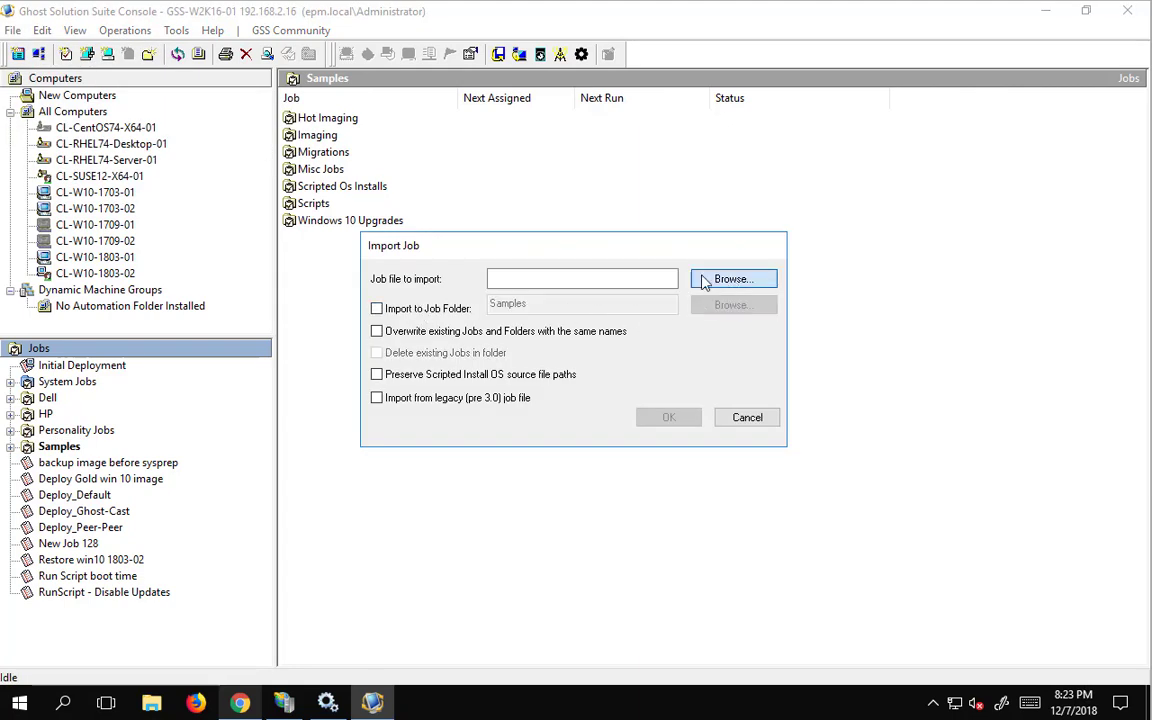
click(733, 279)
click(590, 485)
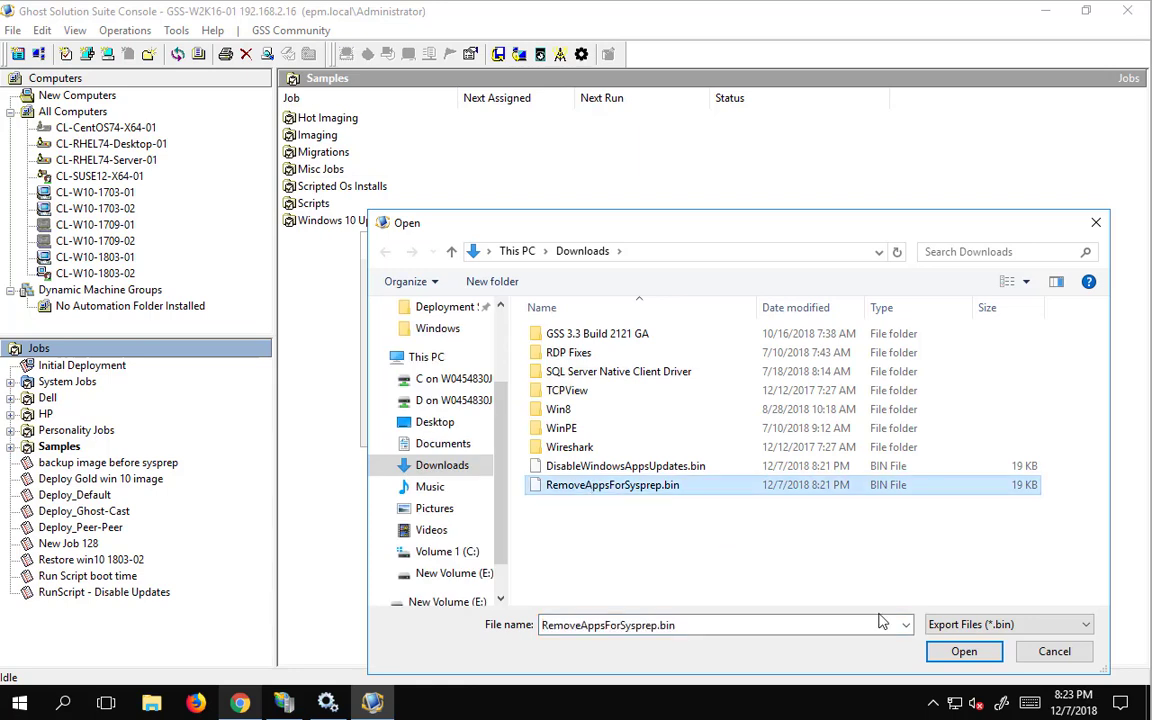
click(957, 651)
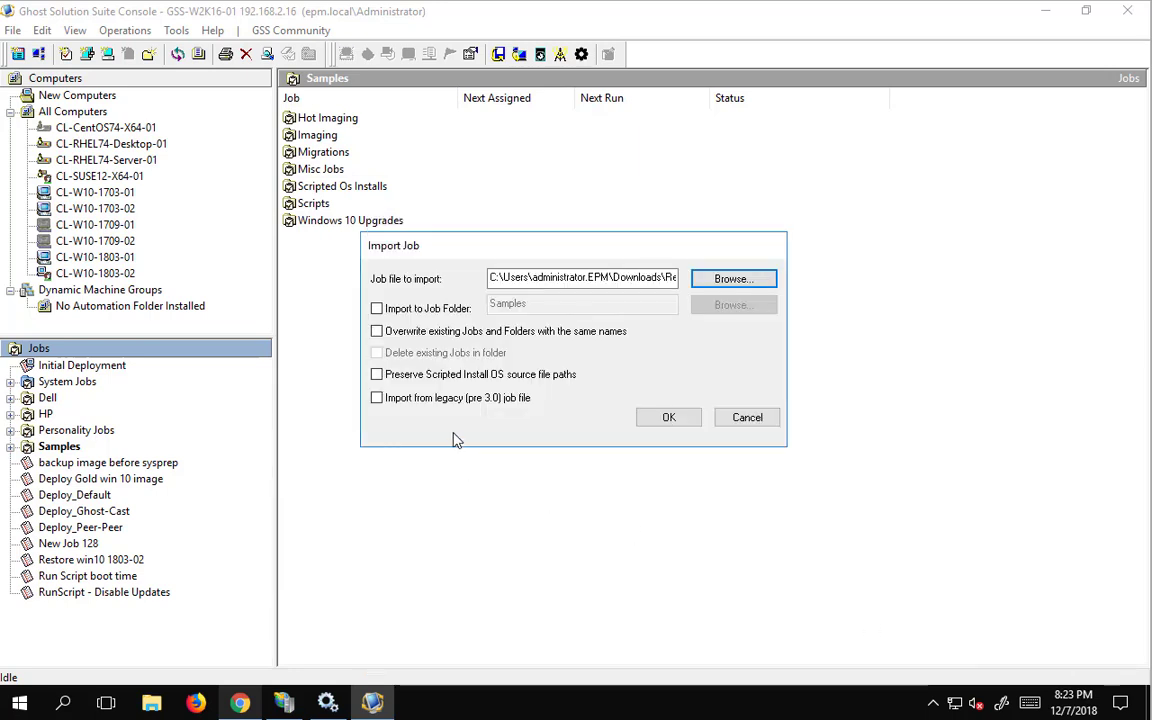
click(668, 417)
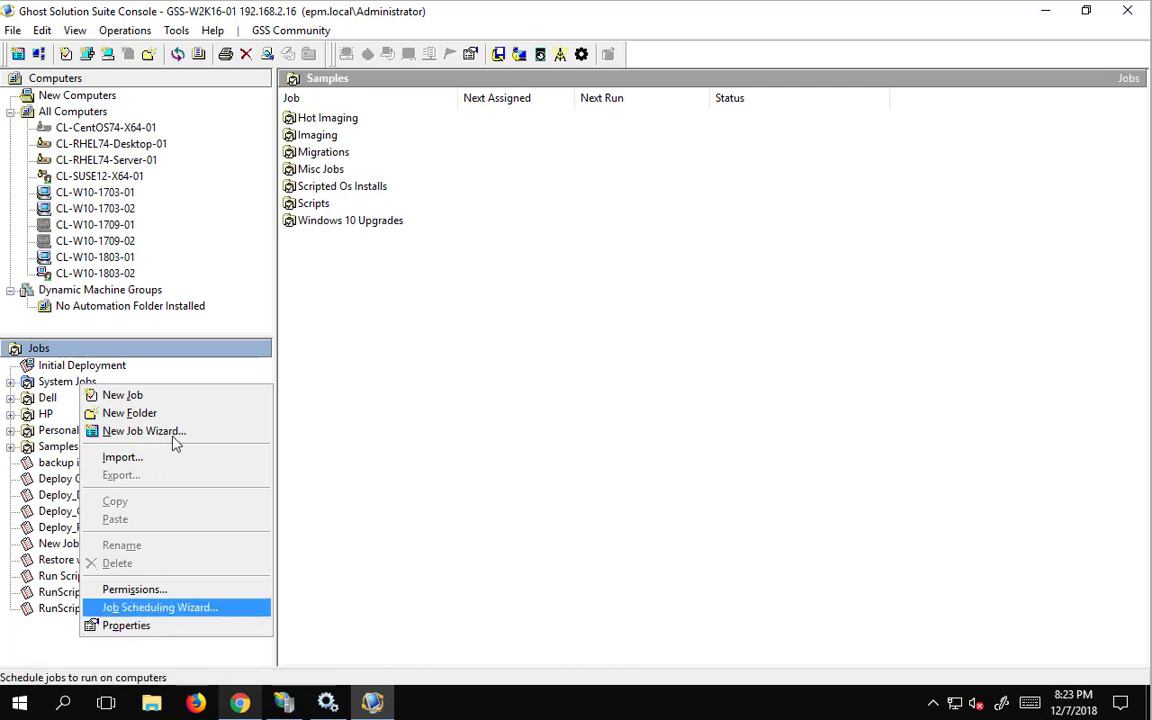
click(152, 397)
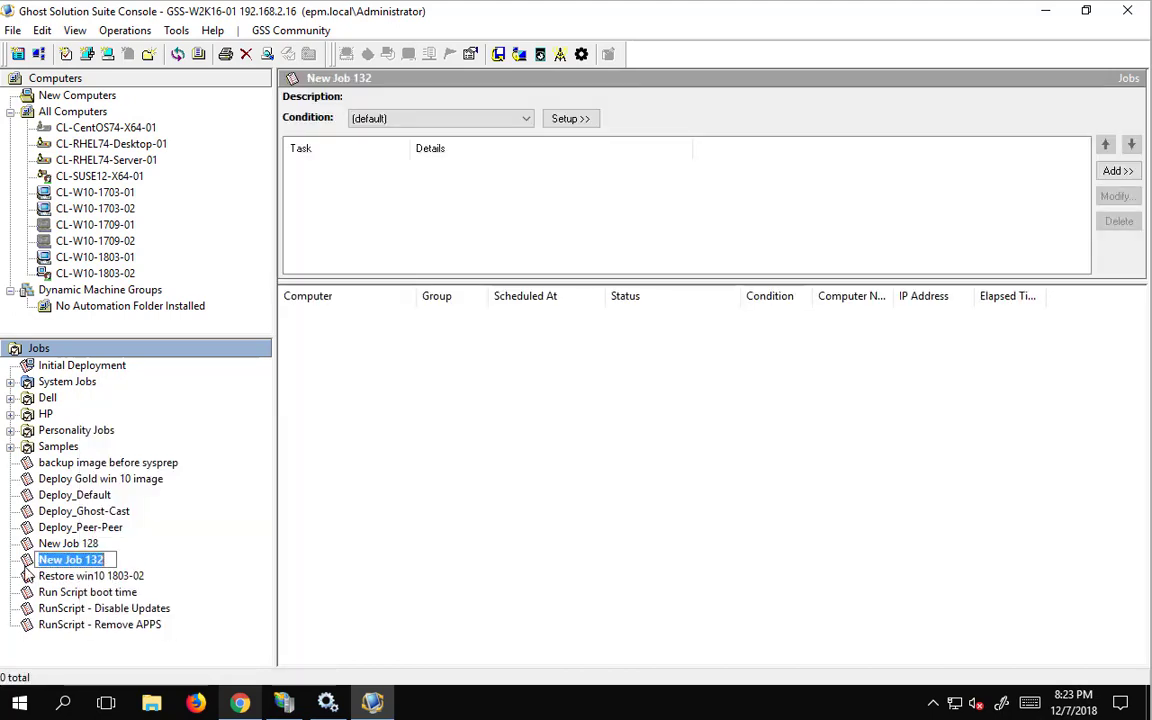
key(Return)
key(Delete)
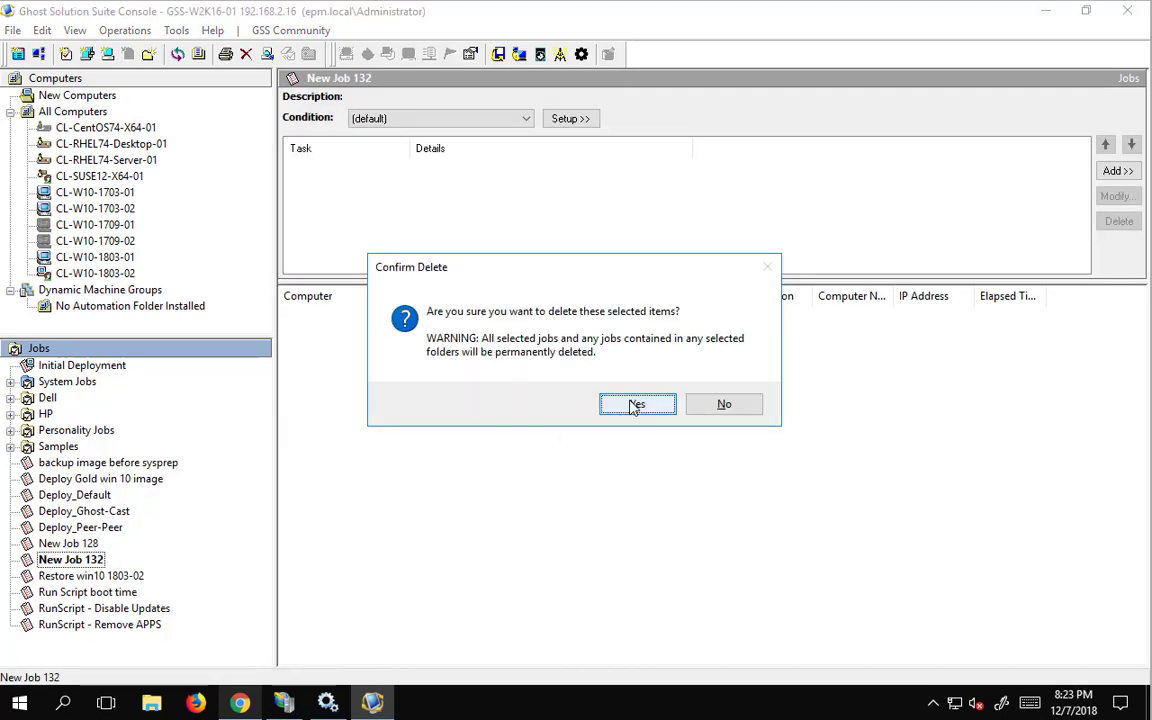
click(636, 404)
Create a job folder named sysprep steps and move the RunScript - Disable Updates and RunScript - Remove APPS jobs into it
right_click(154, 643)
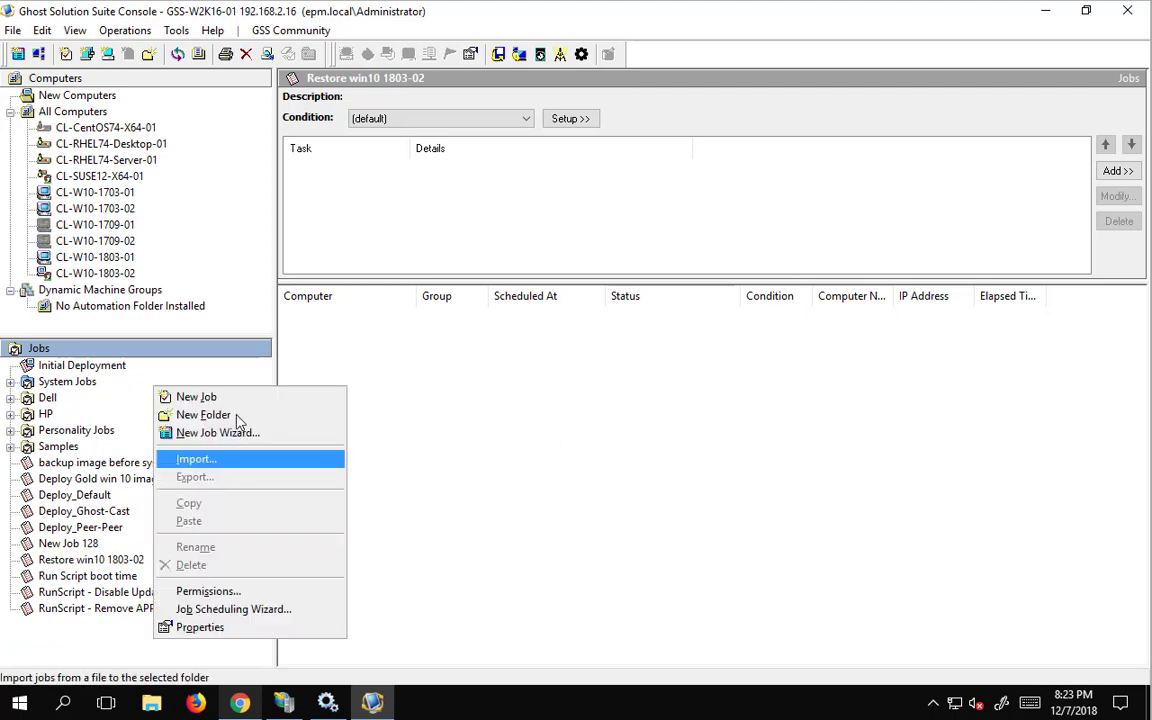
click(236, 418)
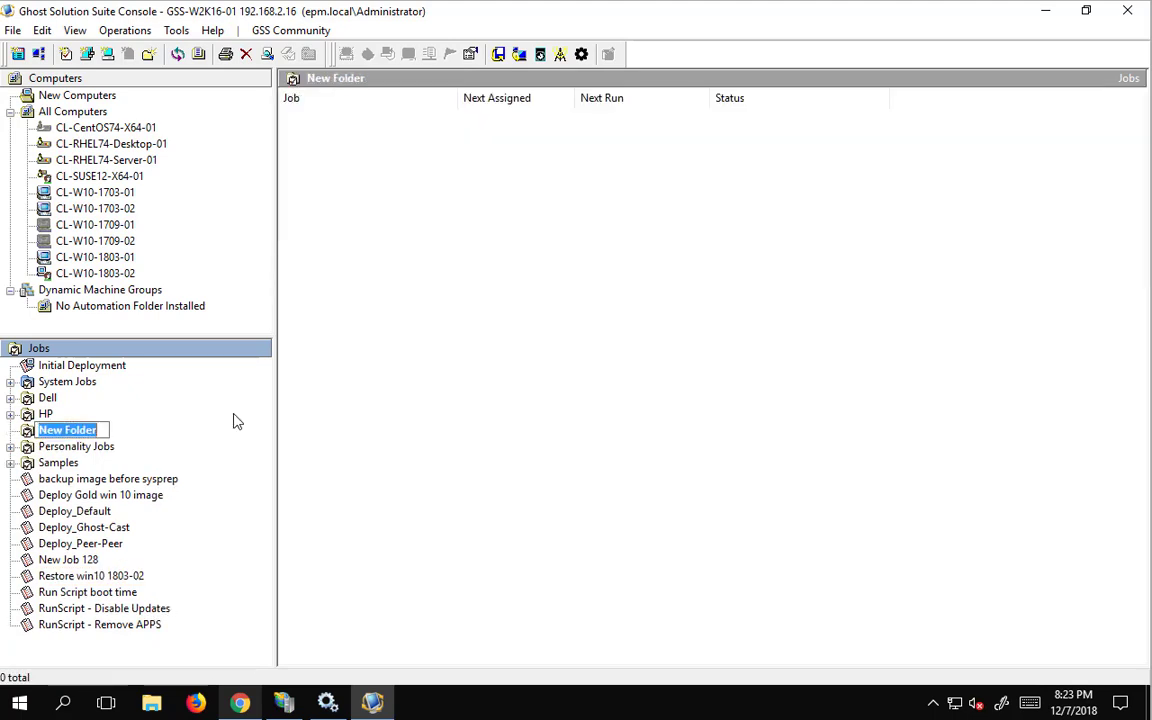
text(sysprep steps)
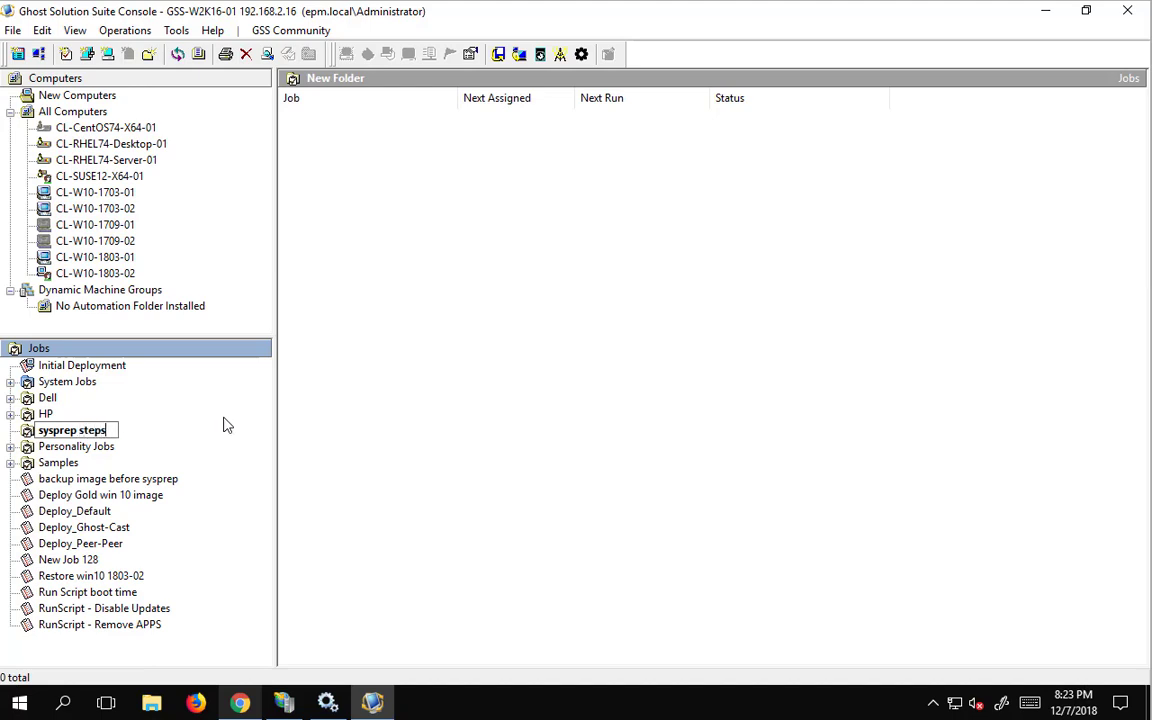
key(Return)
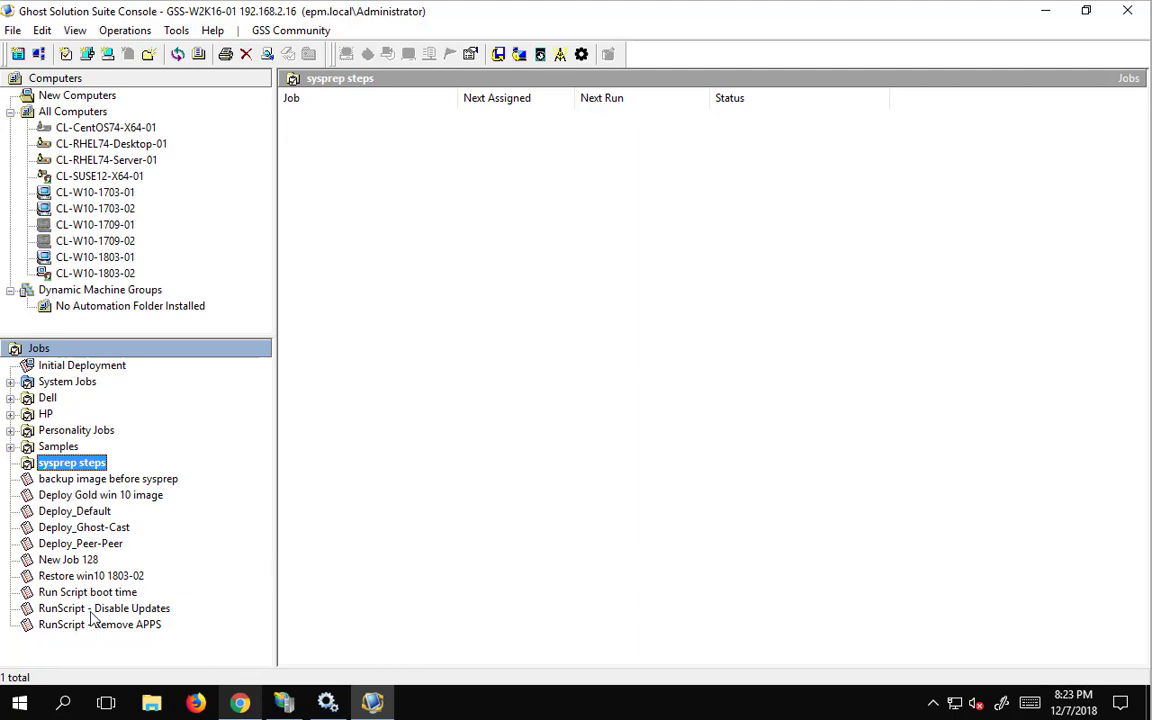
drag(95, 616, 84, 471)
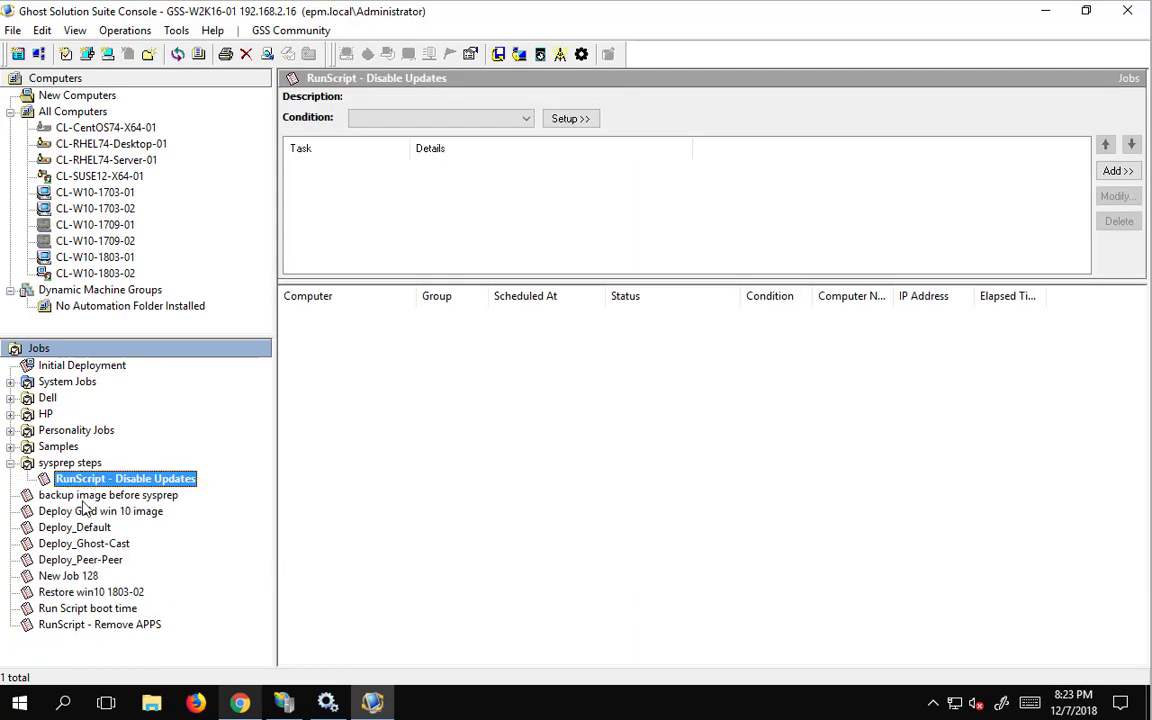
drag(88, 628, 88, 472)
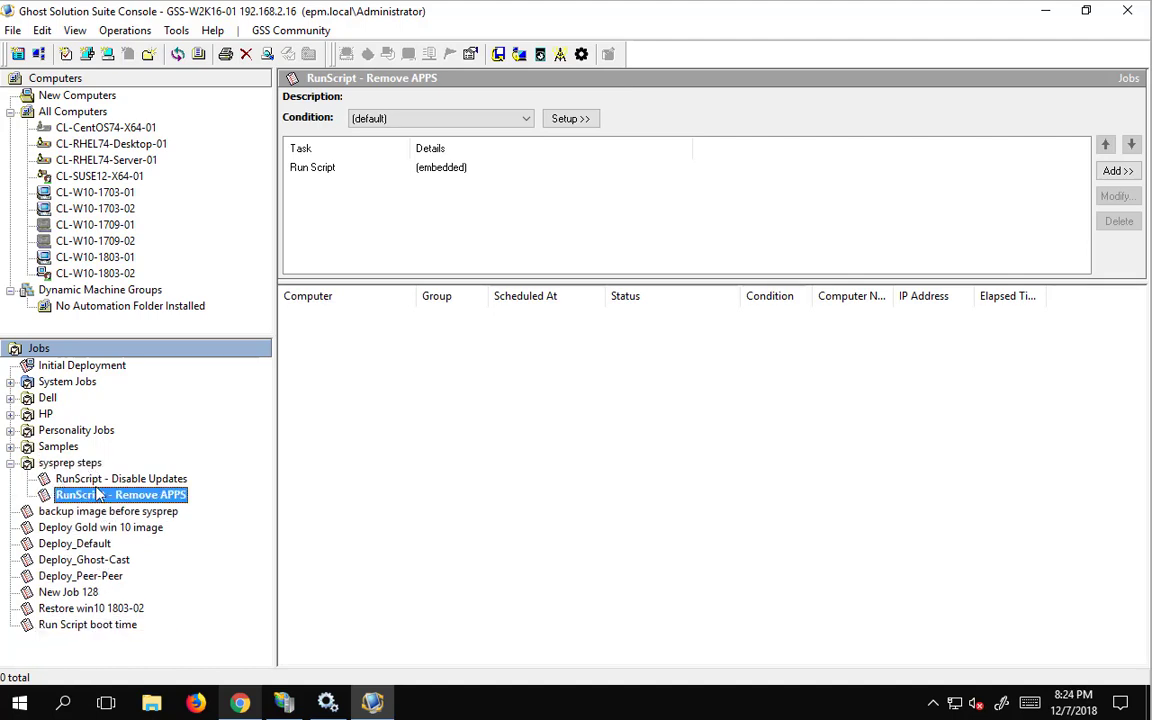
Open the Run Script task of the RunScript - Disable Updates job and inspect its embedded PowerShell commands through to the line ends
click(113, 480)
click(318, 168)
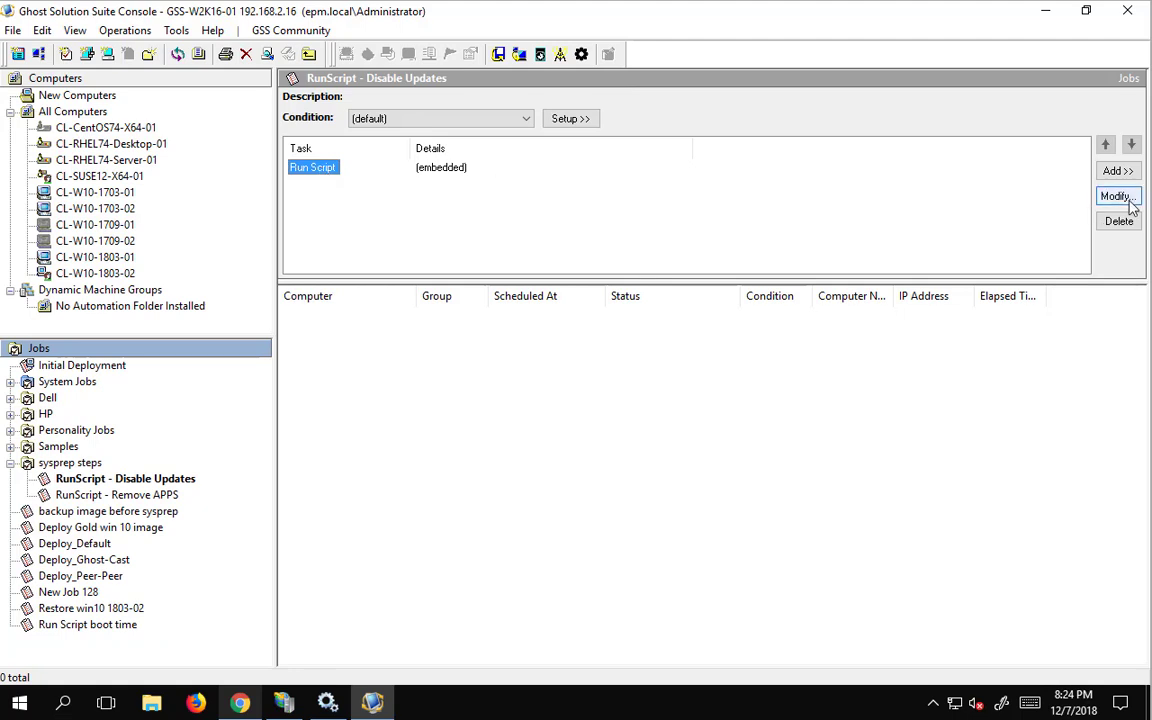
click(1118, 197)
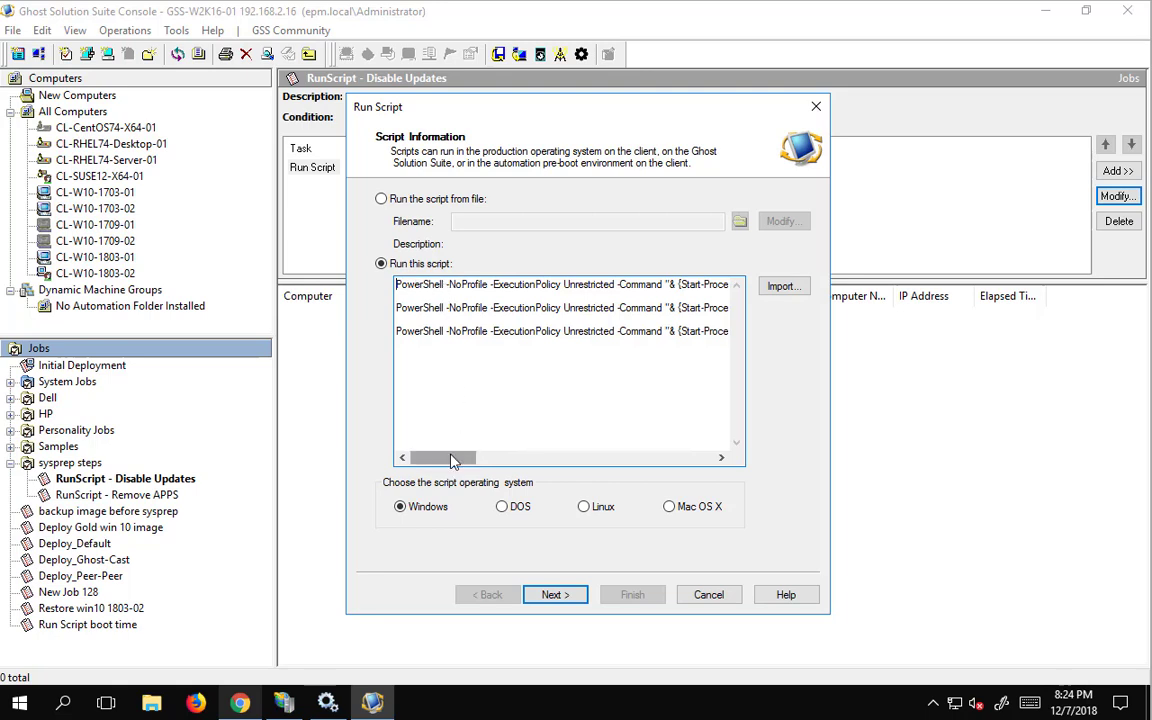
drag(470, 456, 728, 465)
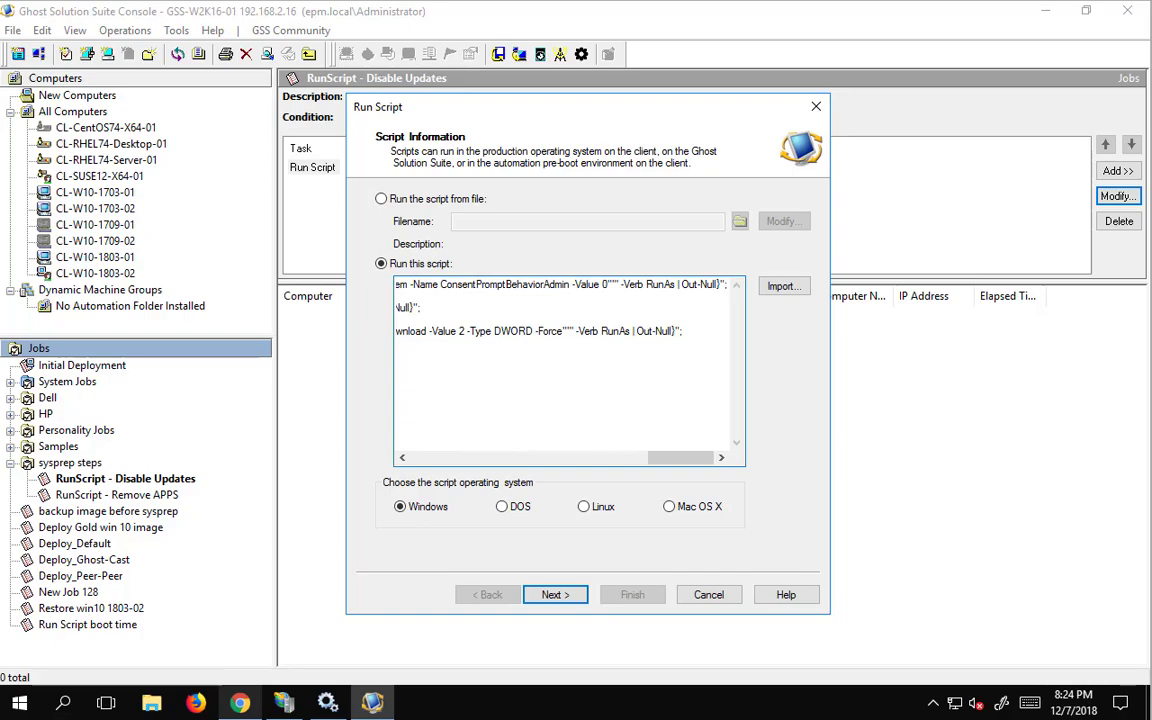
Highlight the article's first app-removal PowerShell command in Chrome, return to Ghost Solution Suite Console and cancel editing the Run Script task
click(237, 706)
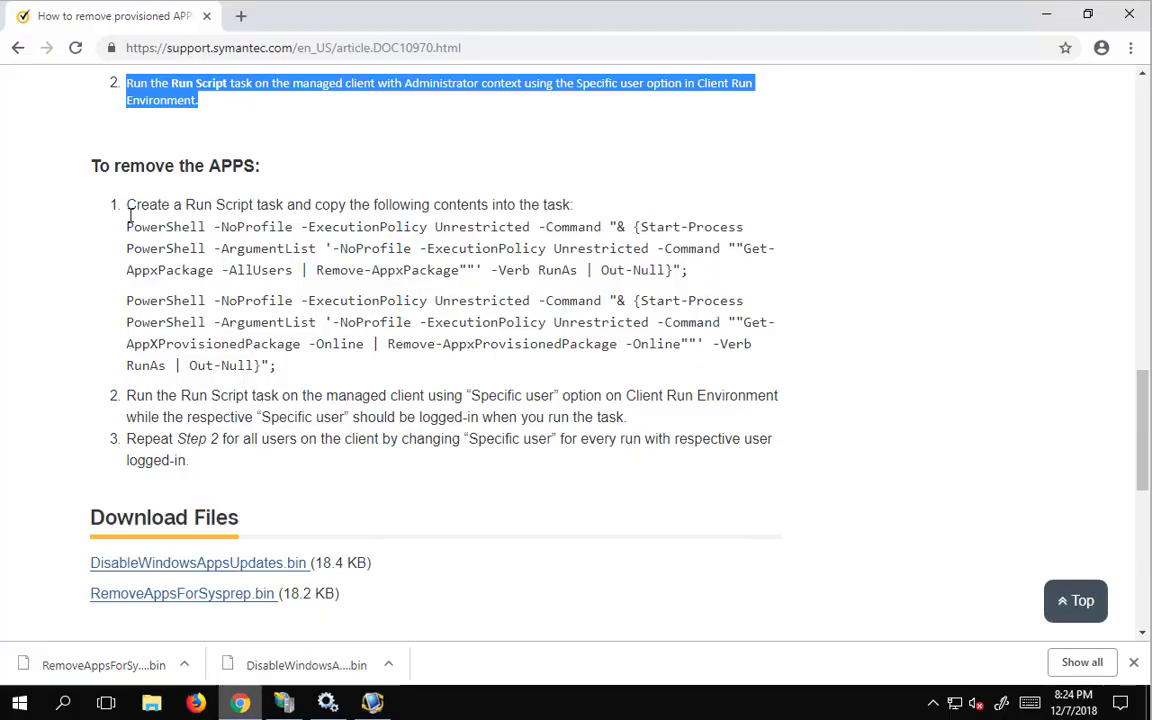
drag(126, 224, 467, 300)
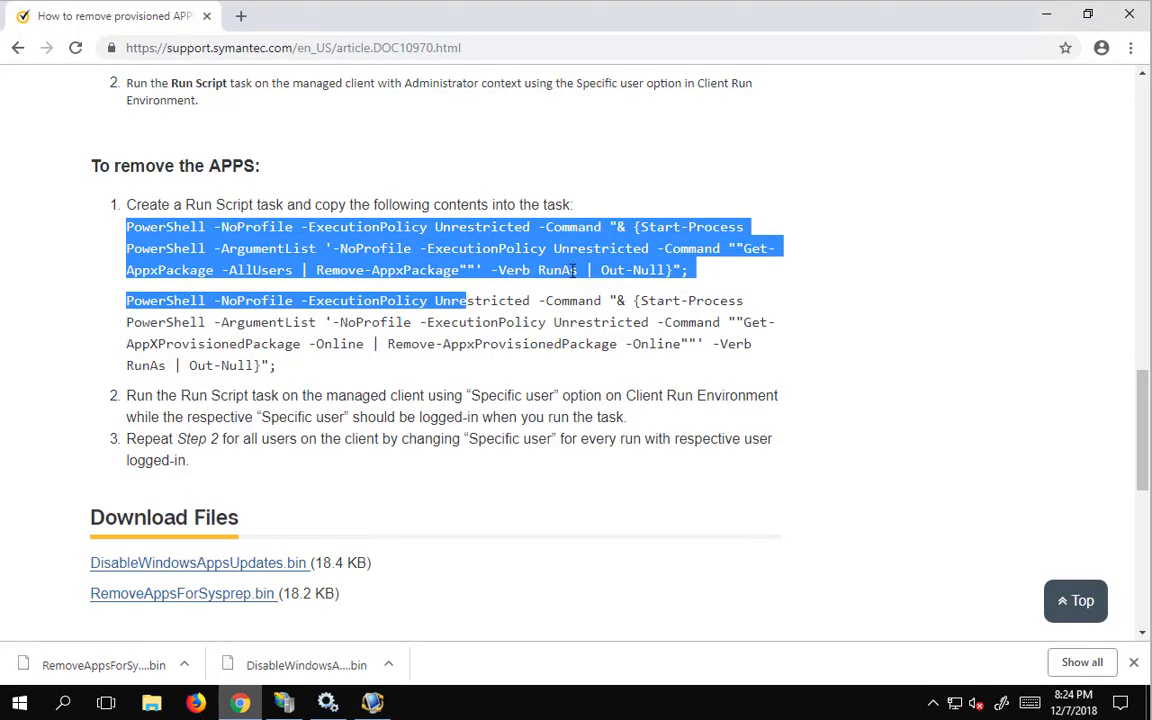
drag(574, 270, 696, 270)
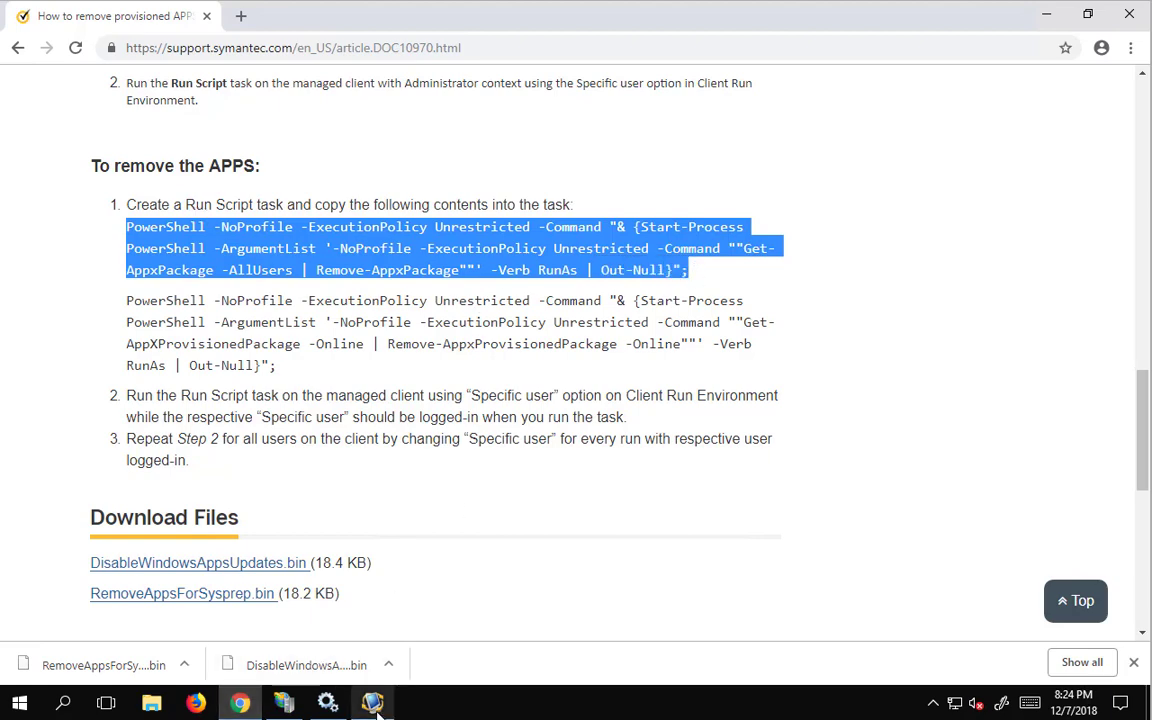
click(1046, 13)
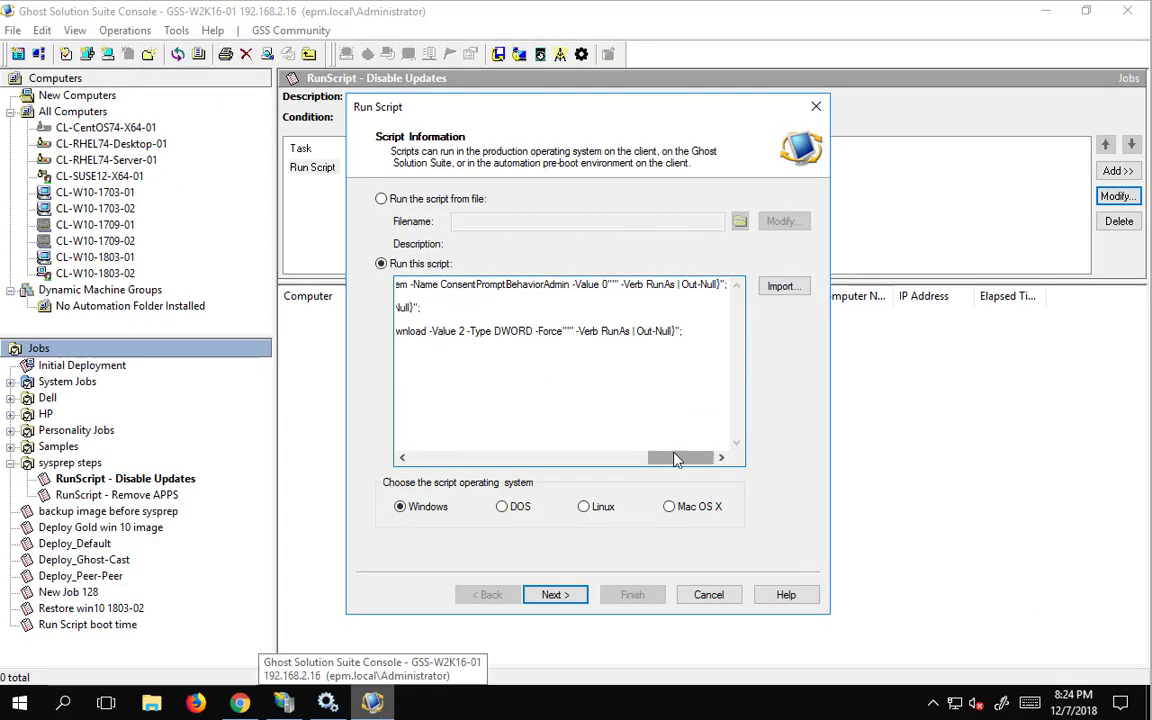
mouse_move(690, 458)
mouse_down()
mouse_move(443, 462)
mouse_move(676, 462)
mouse_up()
click(708, 594)
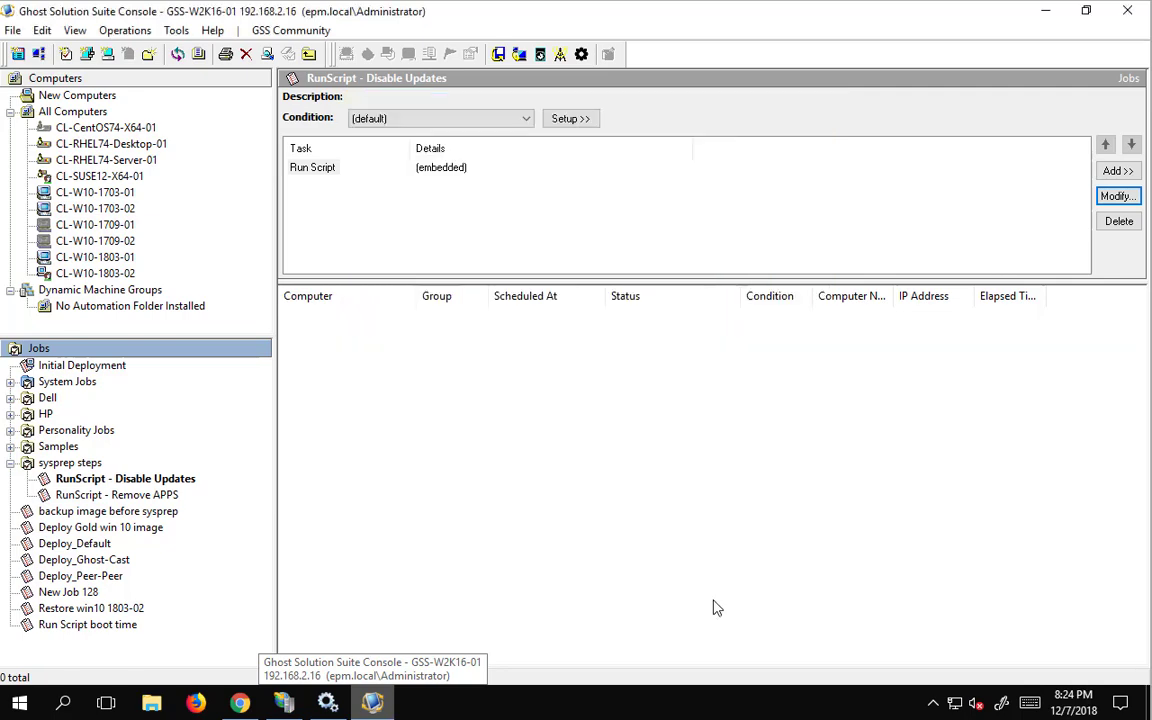
Inspect the embedded PowerShell commands of the RunScript - Remove APPS job through to the line ends, cancel editing, and collapse the sysprep steps folder
click(117, 495)
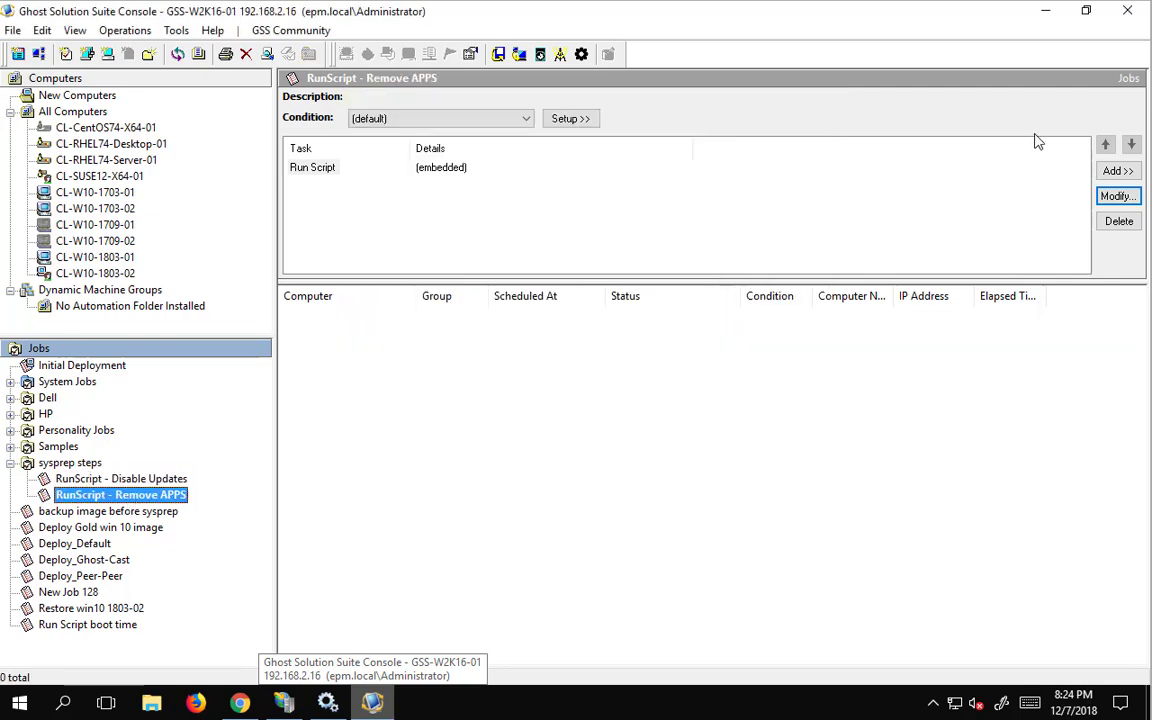
double_click(325, 170)
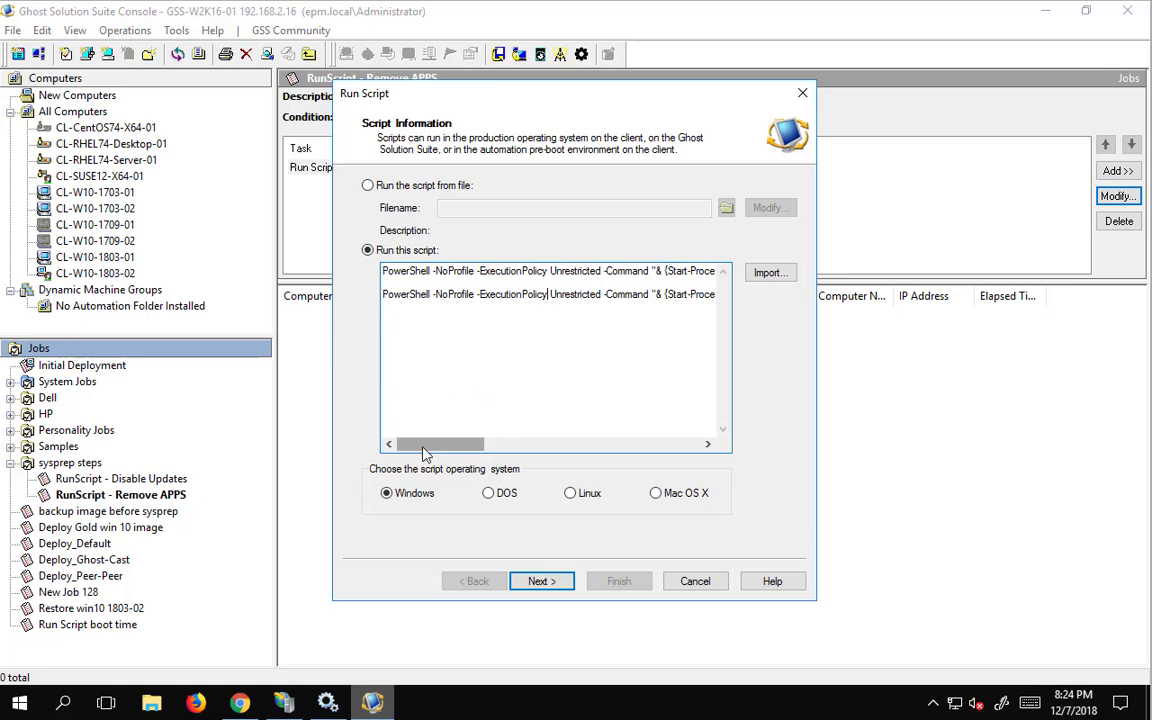
drag(432, 444, 648, 444)
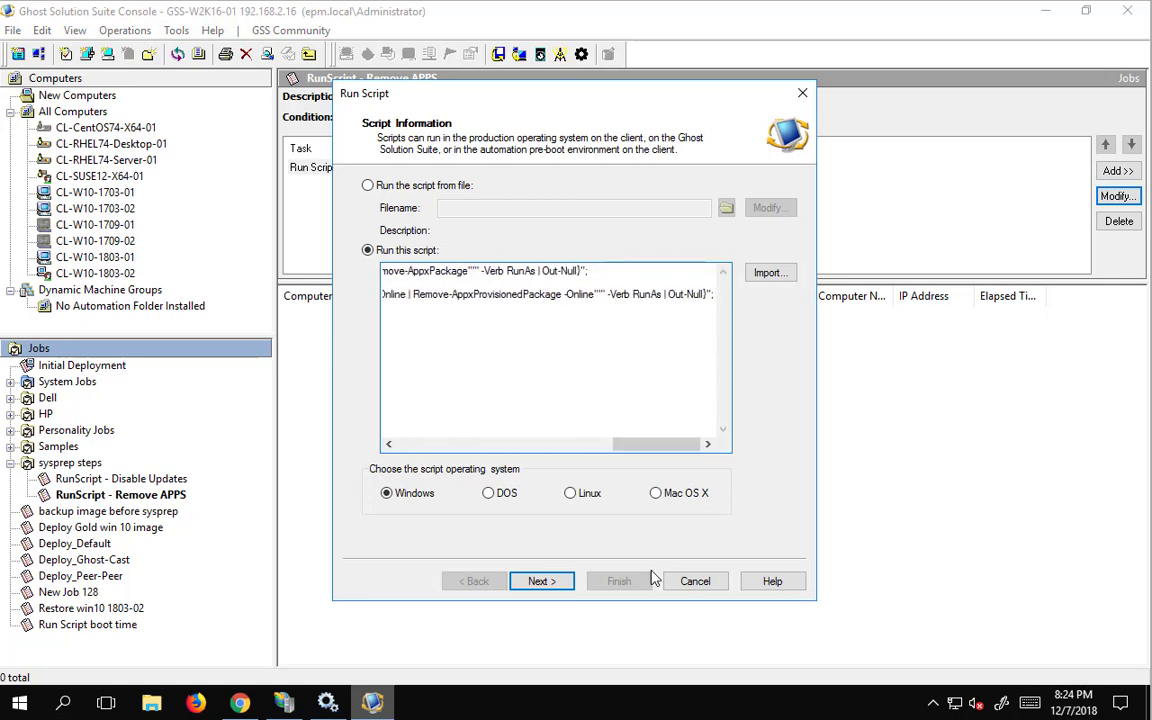
click(692, 581)
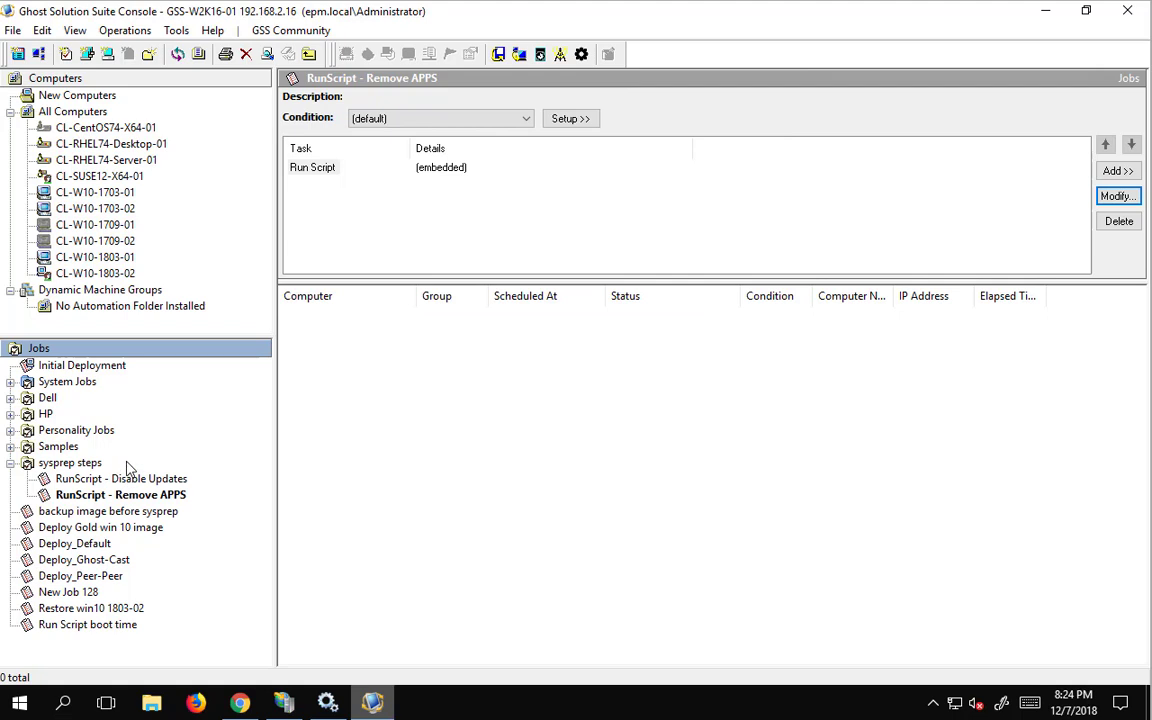
click(46, 479)
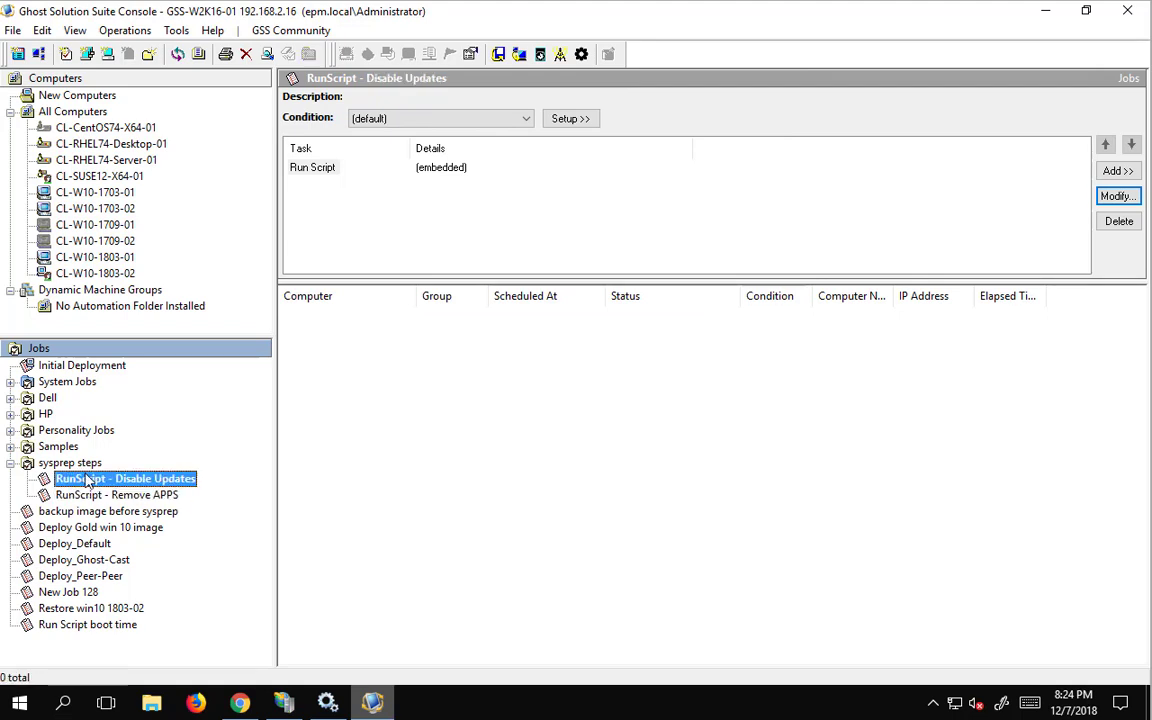
click(10, 464)
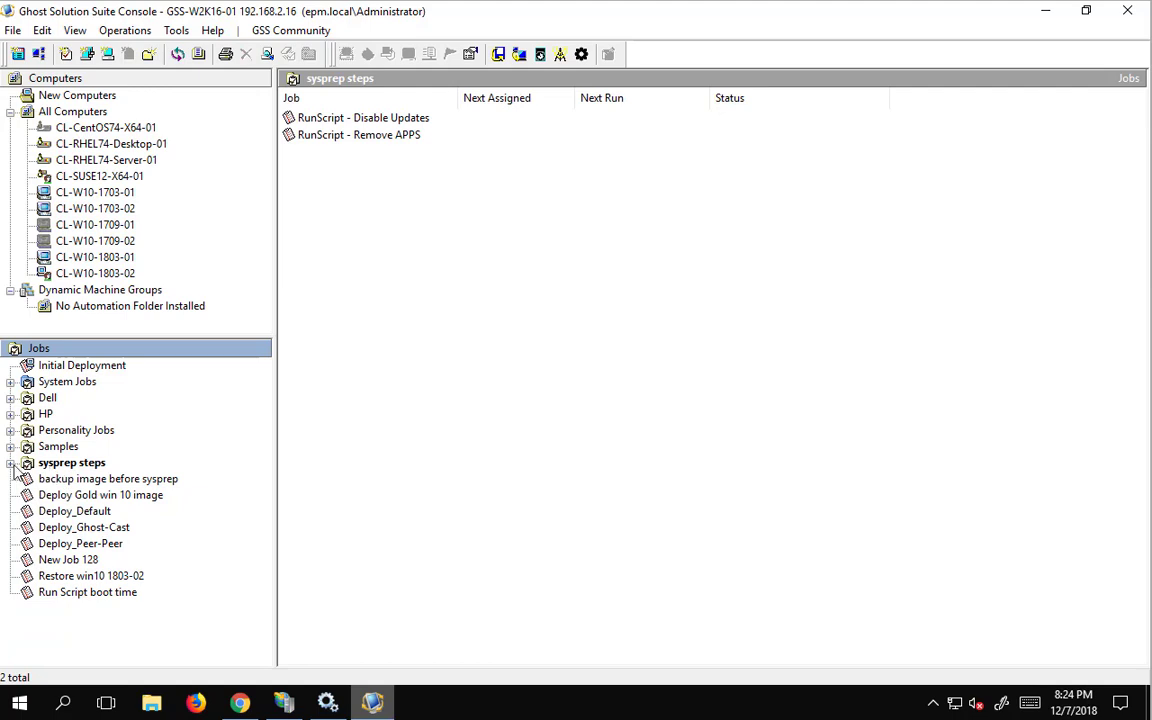